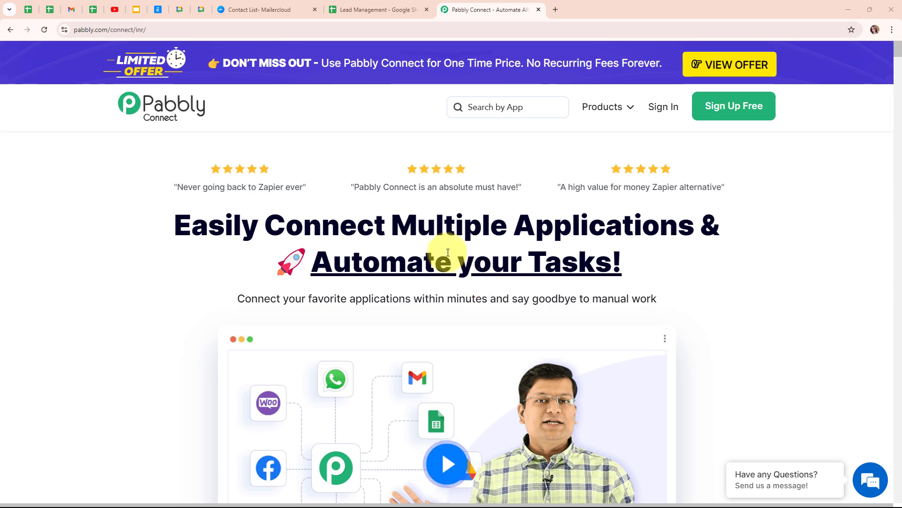
# - Review the Lead Management Leads rows, then view Mailercloud's seven contact lists
pyautogui.click(362, 7)
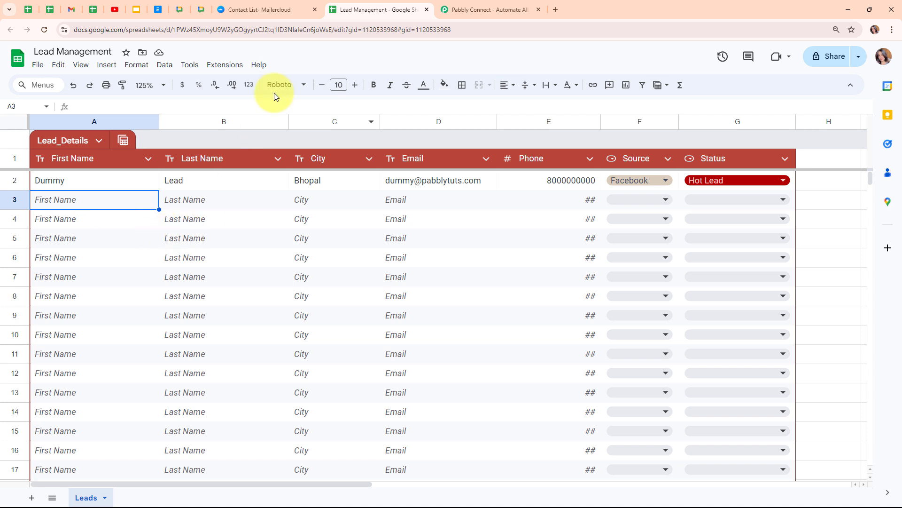
pyautogui.click(275, 11)
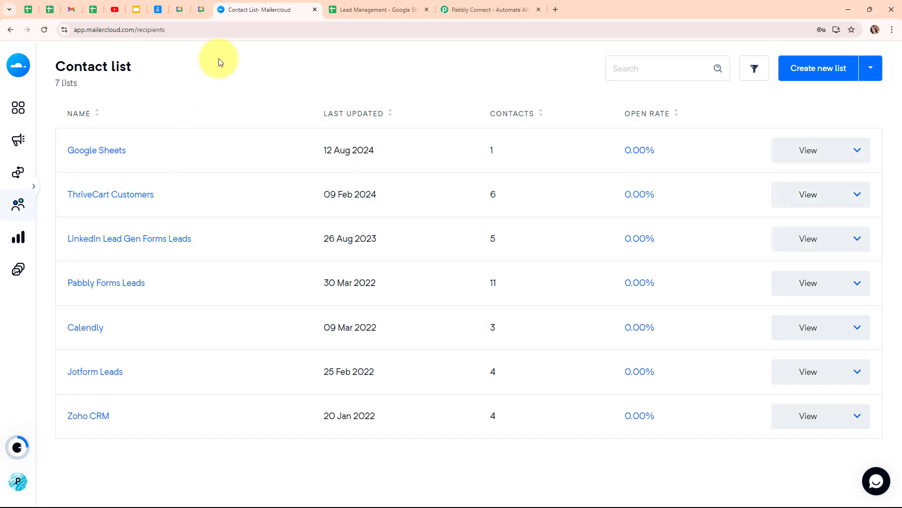
# - Move from the Mailercloud contact lists to the Pabbly Connect home page tab
pyautogui.click(467, 7)
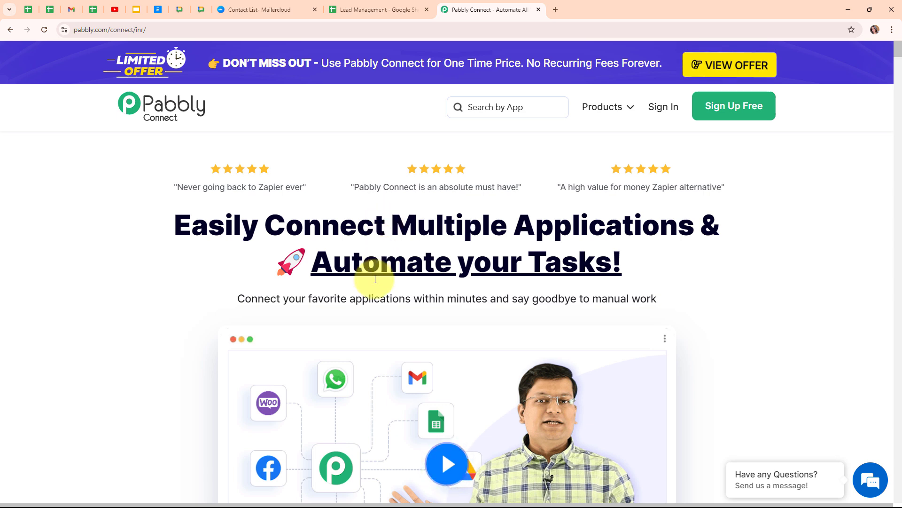
# - Sign in from pabbly.com/connect to reach the All Pabbly Apps dashboard
pyautogui.click(187, 31)
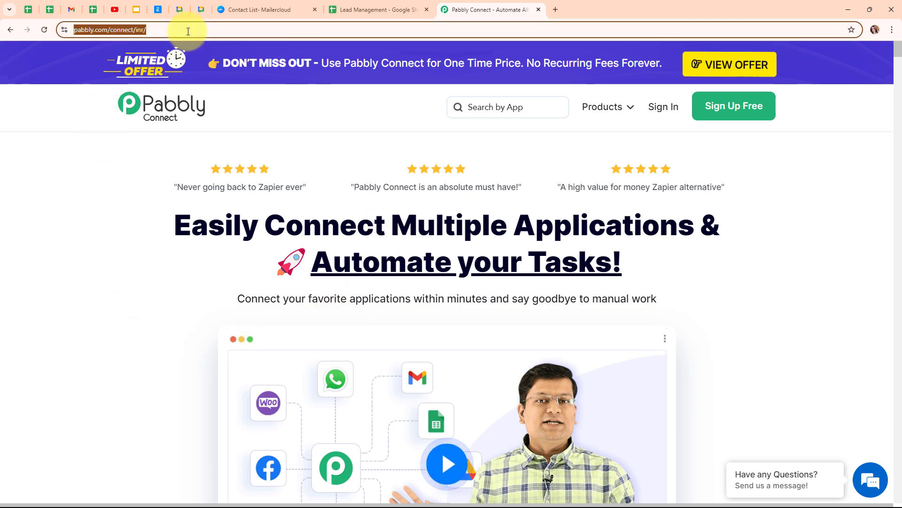
pyautogui.click(132, 186)
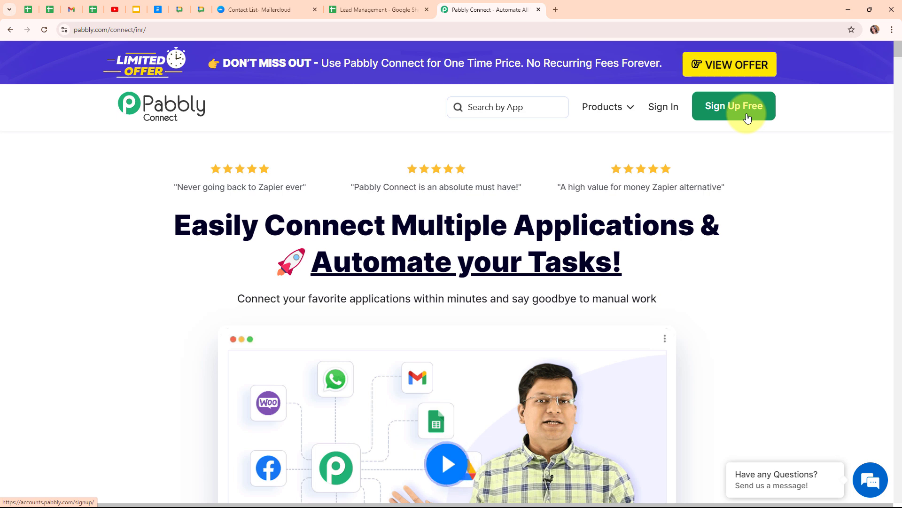
pyautogui.click(675, 112)
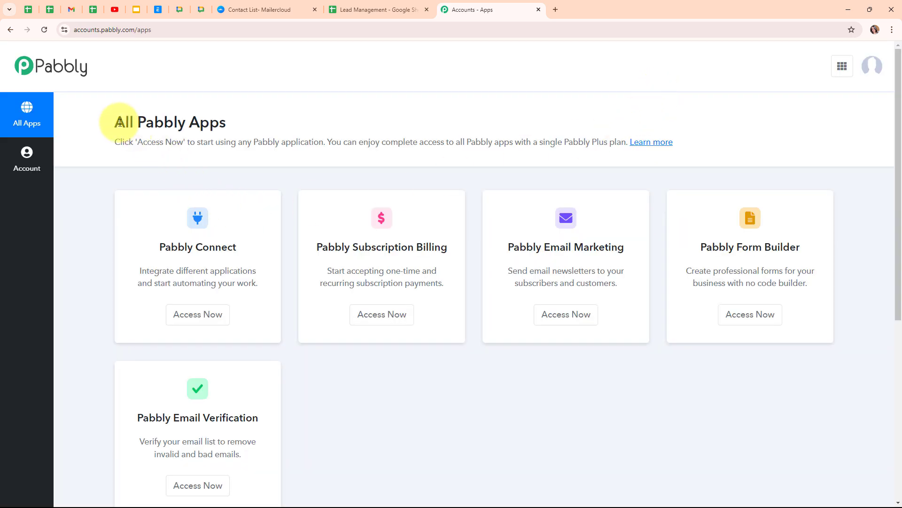
# - Launch Pabbly Connect from the apps list, opening its Dashboard in a new tab
pyautogui.moveTo(112, 121); pyautogui.dragTo(312, 121)
pyautogui.click(313, 117)
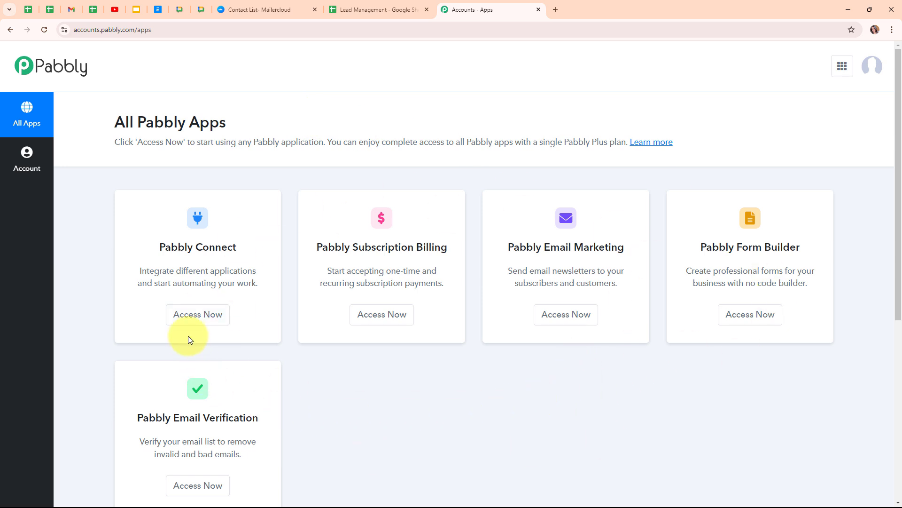
pyautogui.click(196, 324)
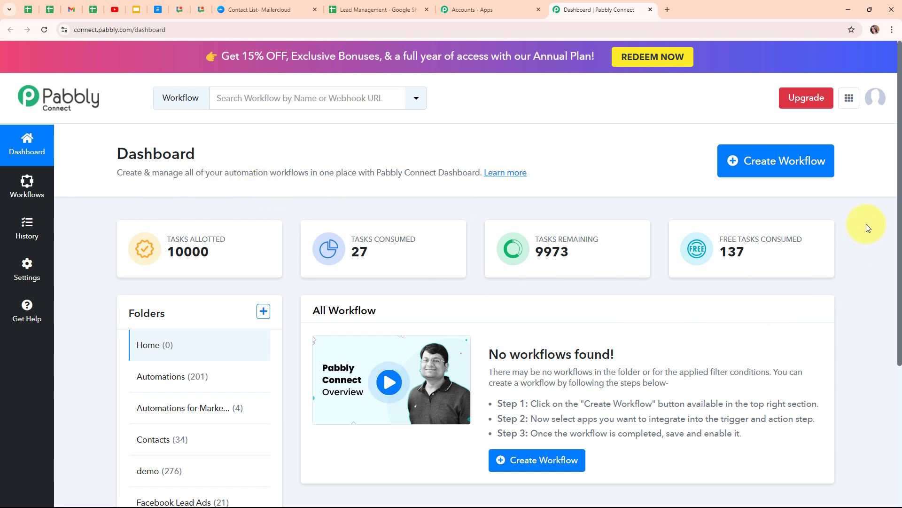
# - Name a new workflow 'Create Mailercloud Contact from New Google Sheets Tables Row' in the Google Sheets folder
pyautogui.click(786, 176)
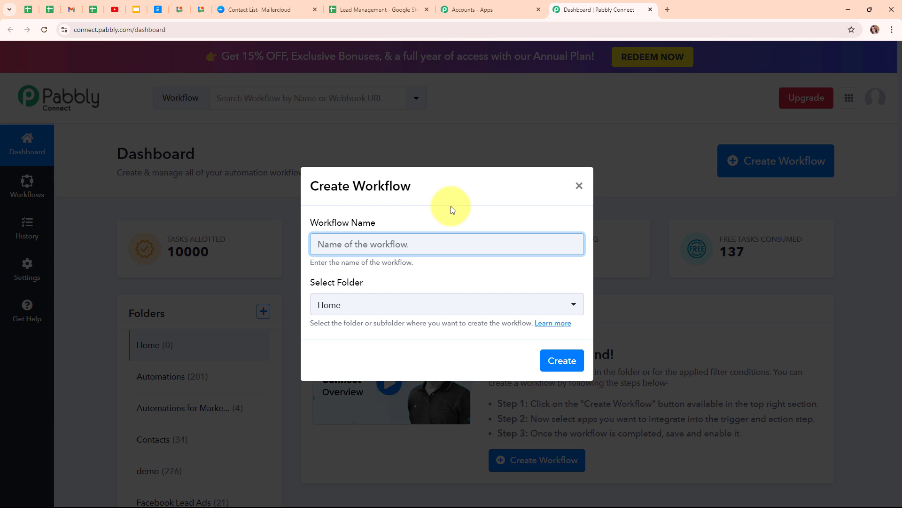
pyautogui.write('Create Mailercloud Contact from New Google Sheets Tables Row')
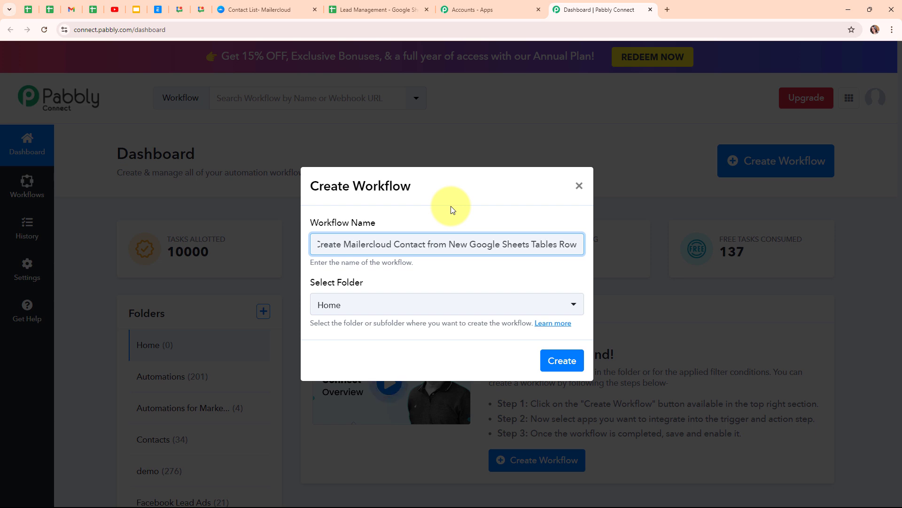
pyautogui.click(482, 273)
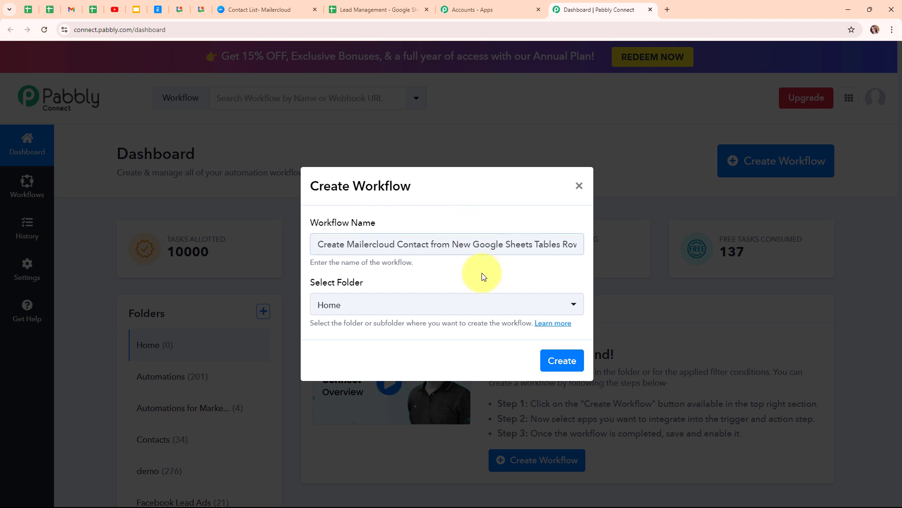
pyautogui.click(491, 314)
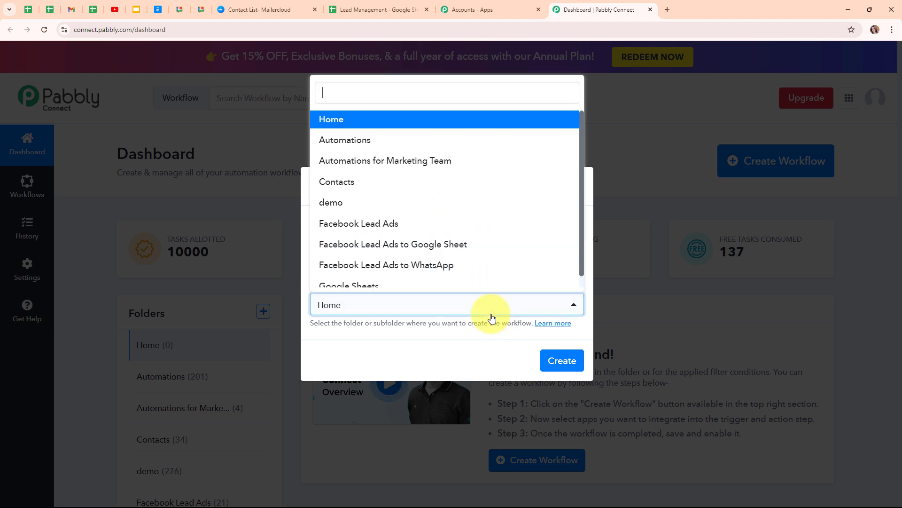
pyautogui.click(413, 287)
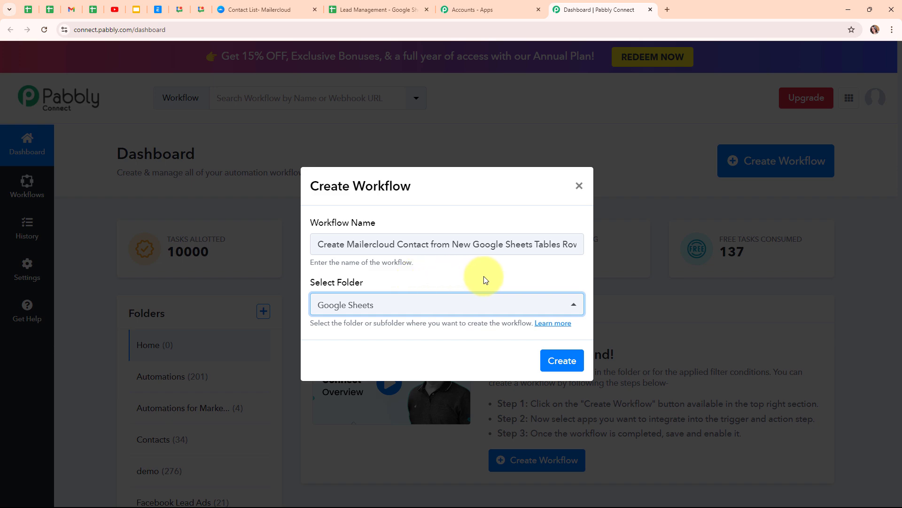
# - Read the workflow folders help page, then create the workflow
pyautogui.click(559, 328)
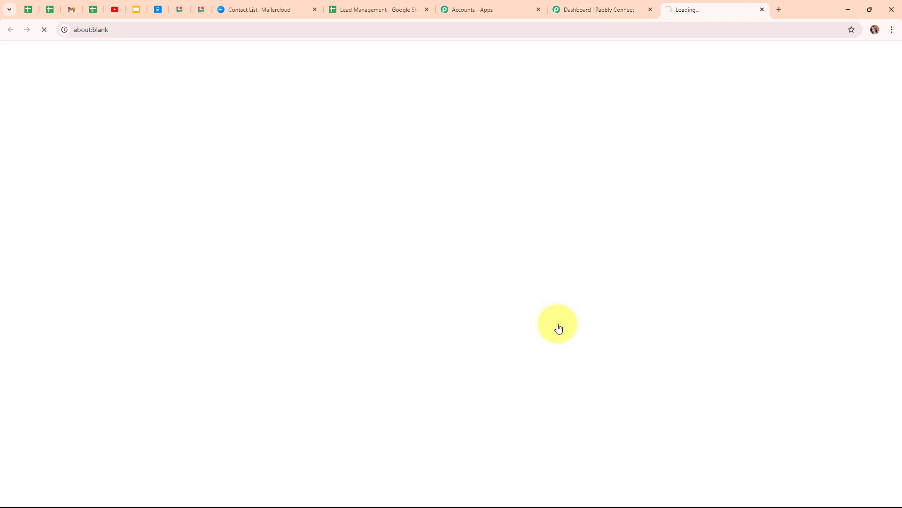
pyautogui.scroll(-1, 564, 374)
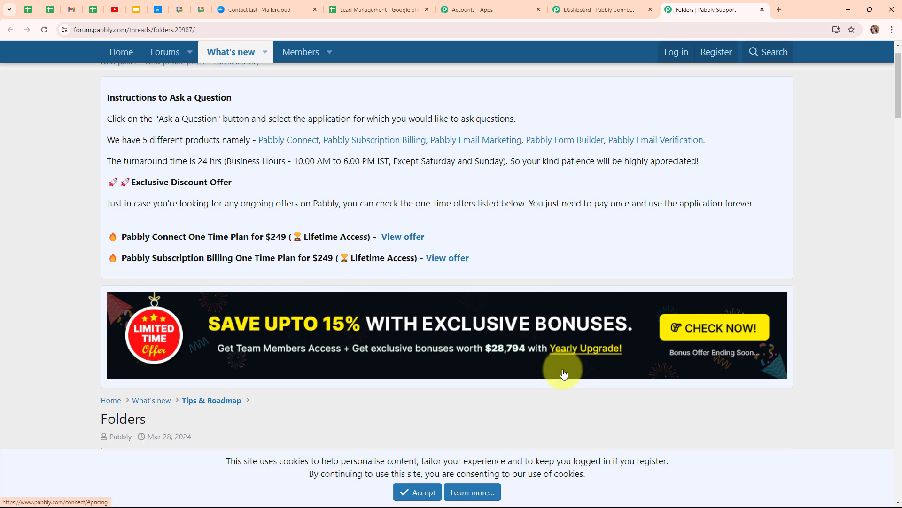
pyautogui.scroll(-8, 564, 374)
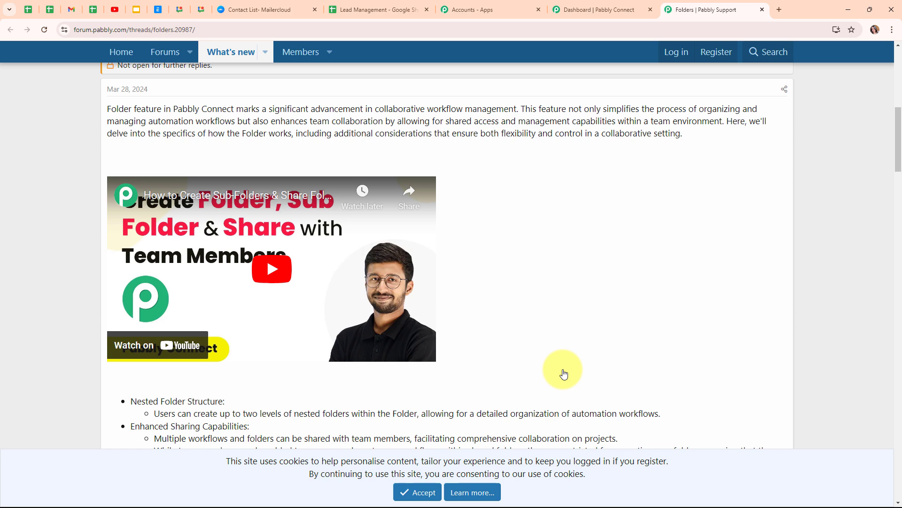
pyautogui.click(765, 13)
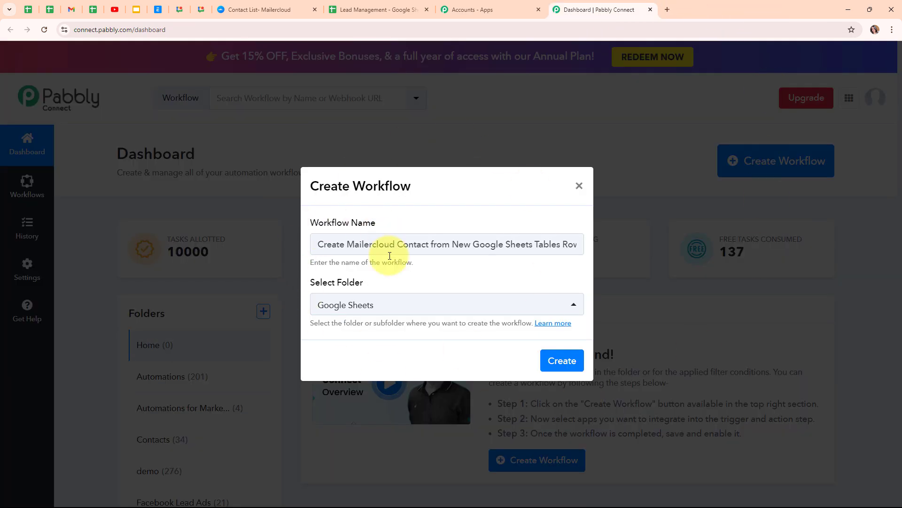
pyautogui.click(572, 370)
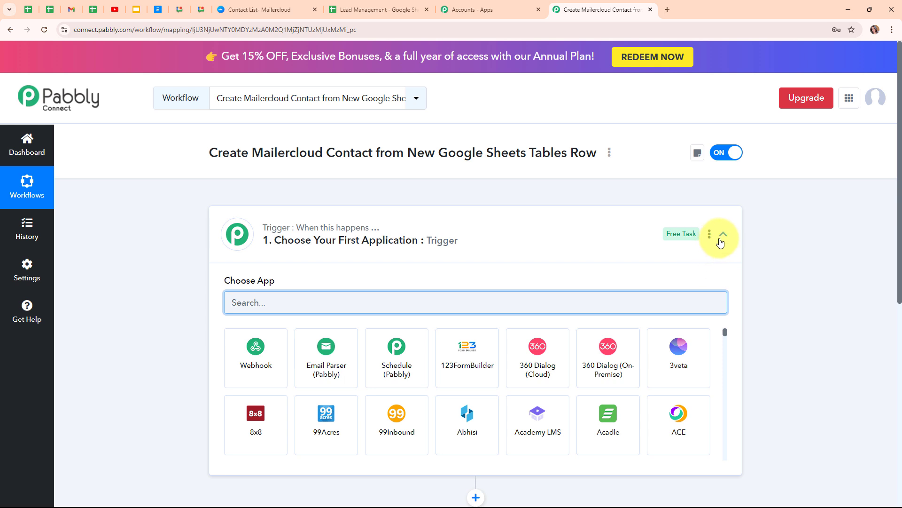
# - Search 'google' and choose Google Sheets as the trigger app
pyautogui.click(720, 243)
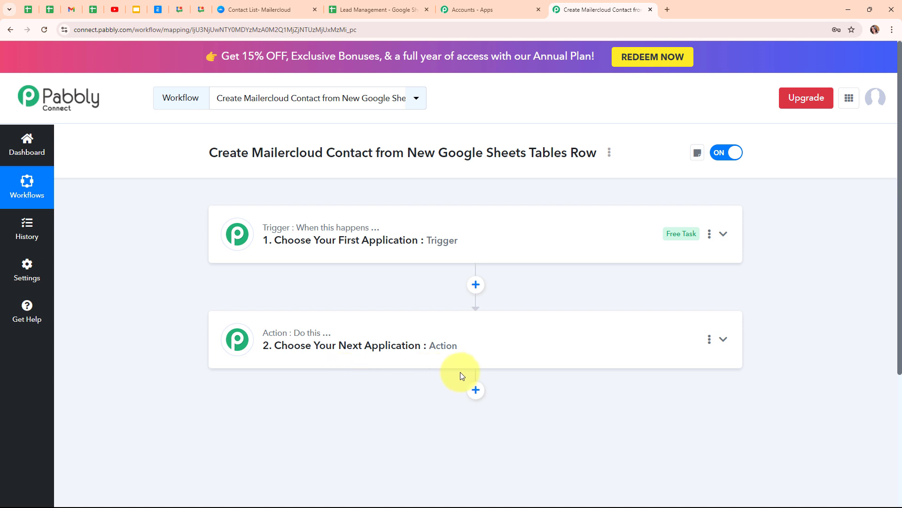
pyautogui.click(626, 254)
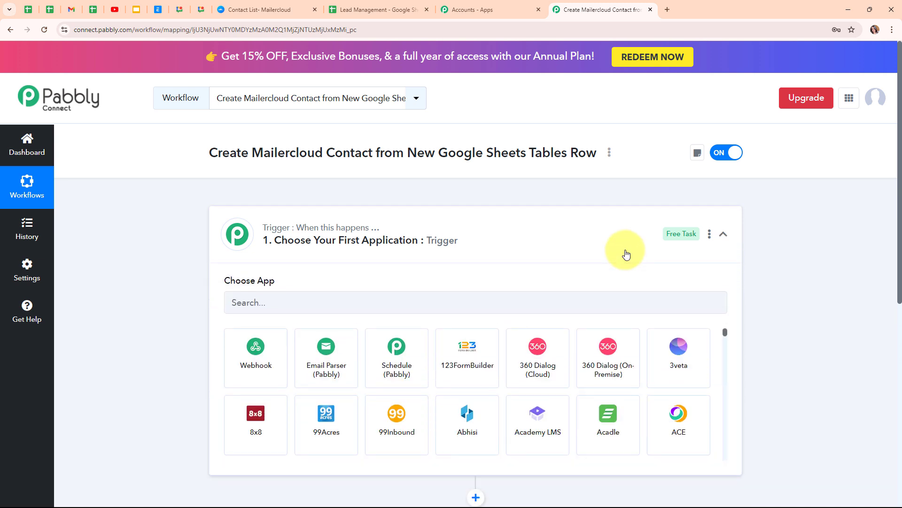
pyautogui.click(279, 308)
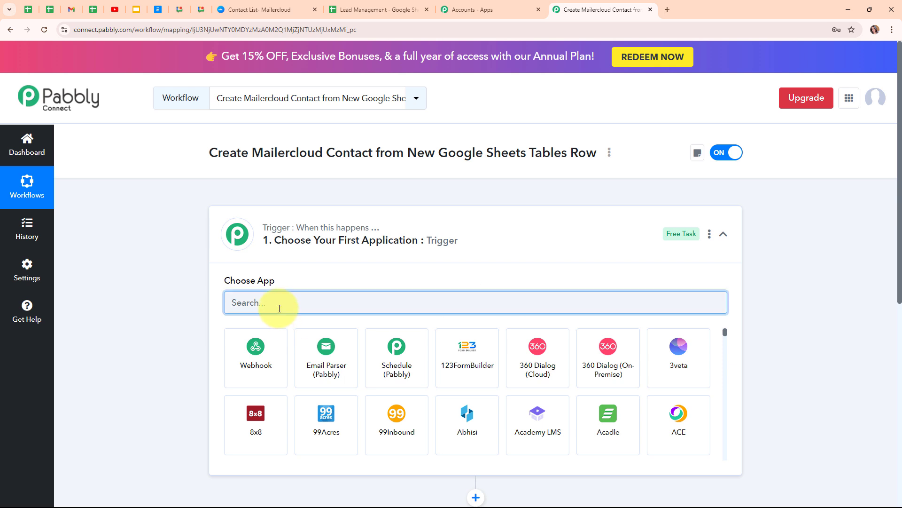
pyautogui.write('goo')
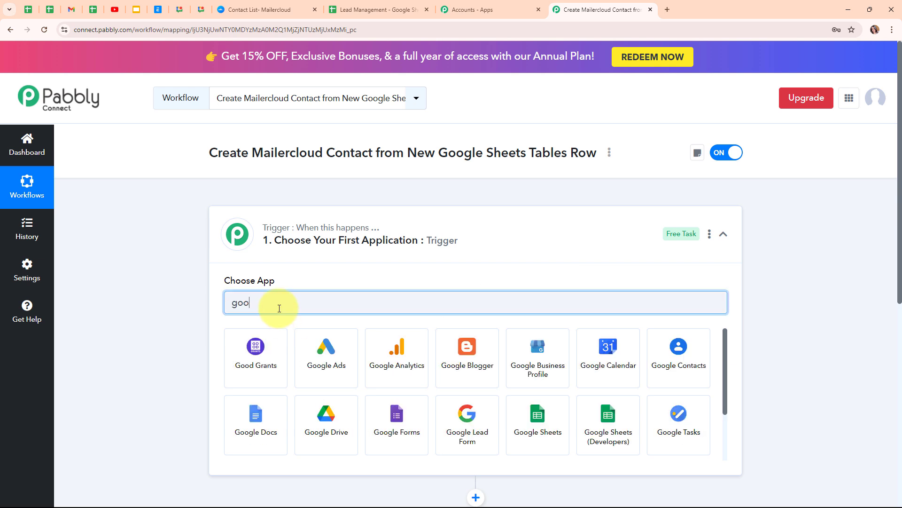
pyautogui.write('gle')
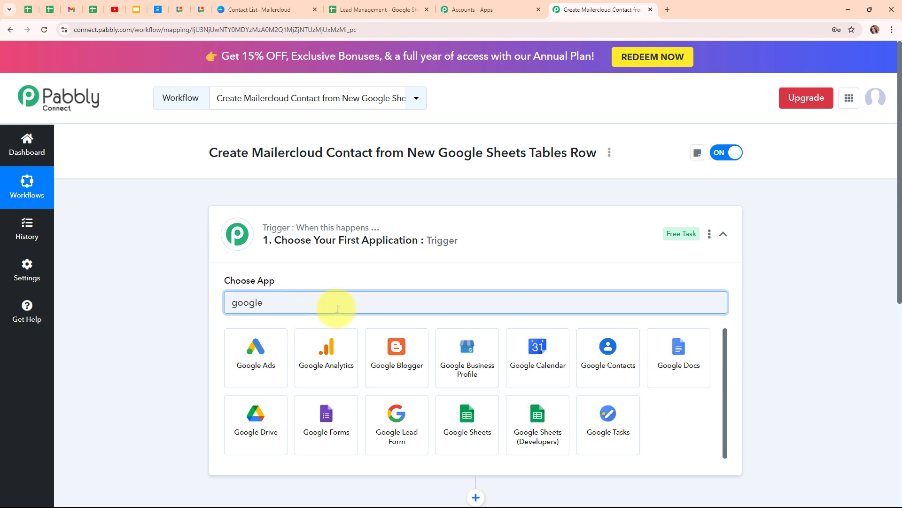
pyautogui.click(486, 426)
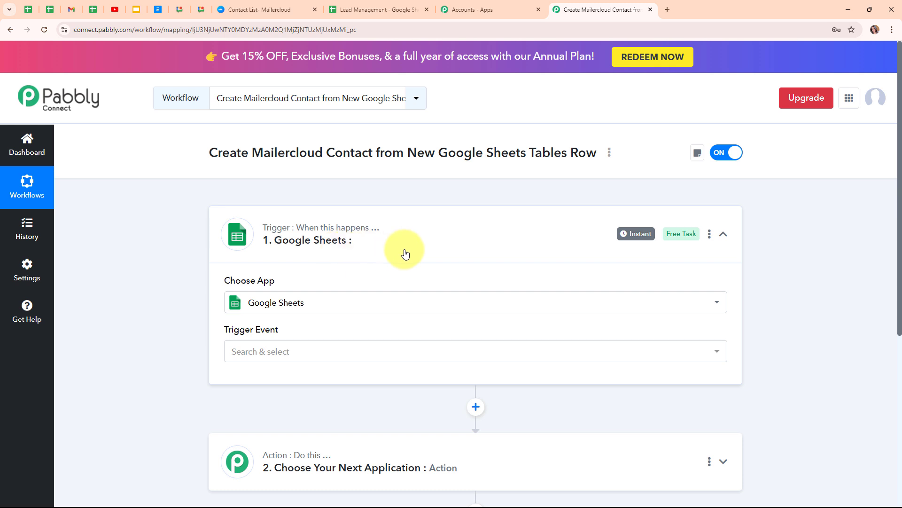
# - Set the trigger event to New or Updated Spreadsheet Row
pyautogui.click(322, 353)
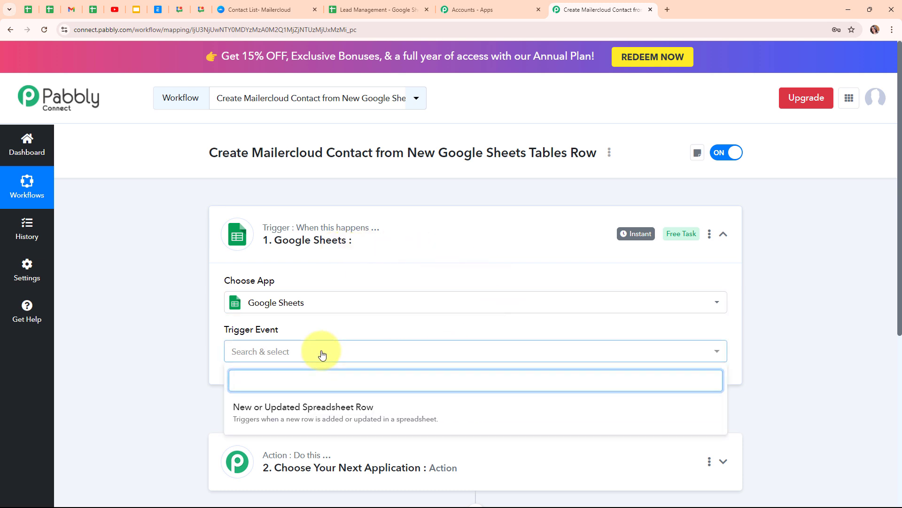
pyautogui.click(339, 425)
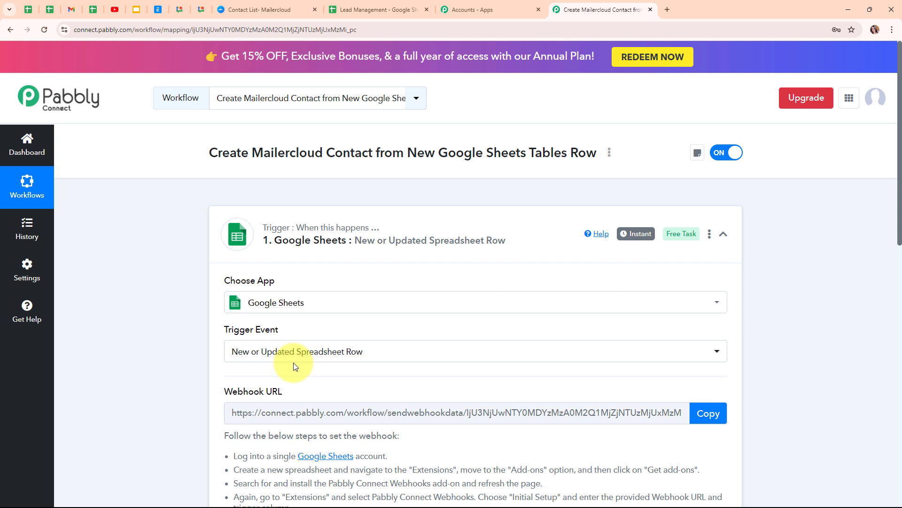
pyautogui.scroll(-3, 585, 376)
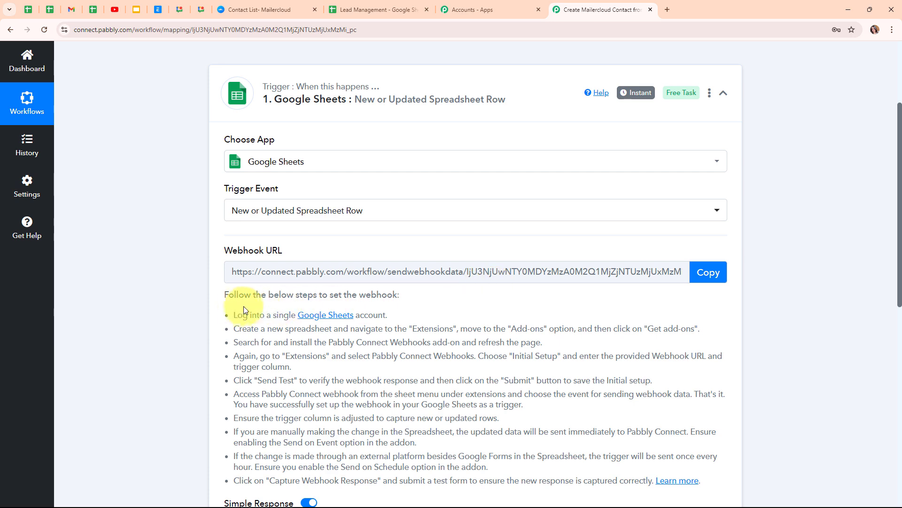
# - Copy the trigger's webhook URL and go to the Lead Management sheet
pyautogui.moveTo(238, 314); pyautogui.dragTo(479, 480)
pyautogui.click(286, 371)
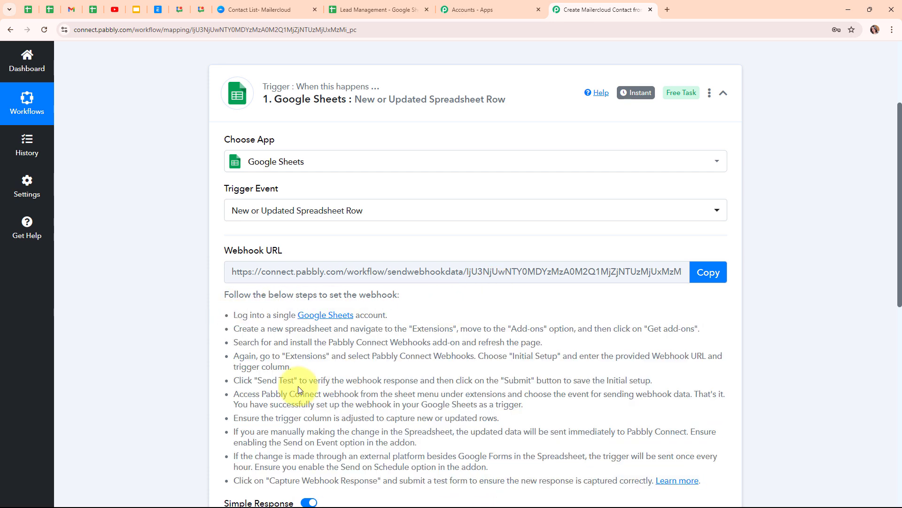
pyautogui.click(700, 276)
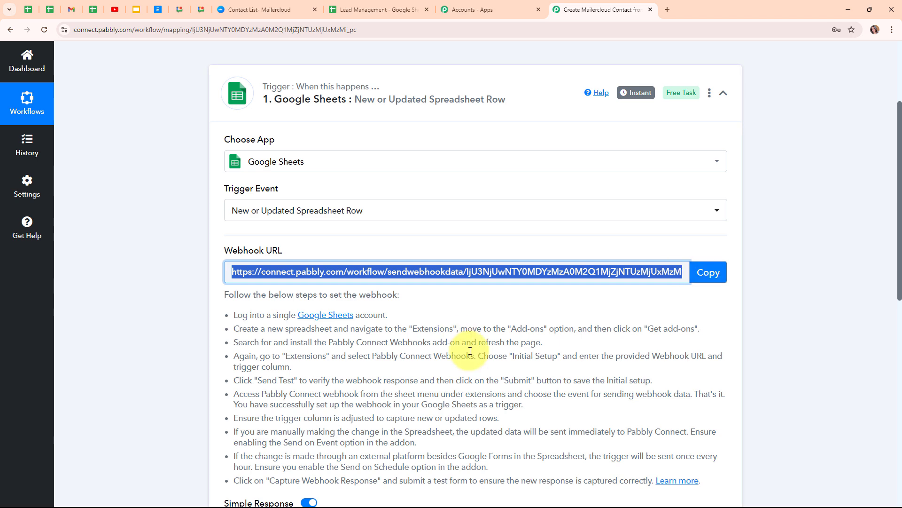
pyautogui.click(407, 4)
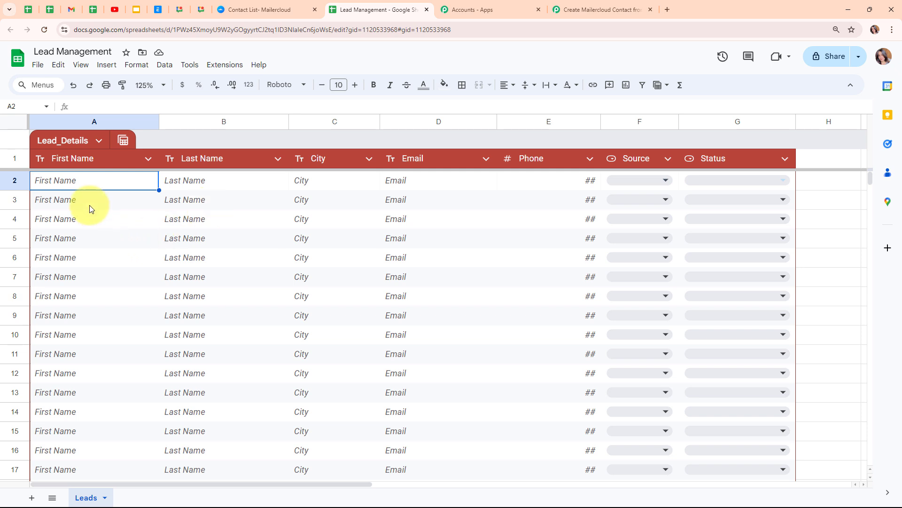
pyautogui.click(238, 70)
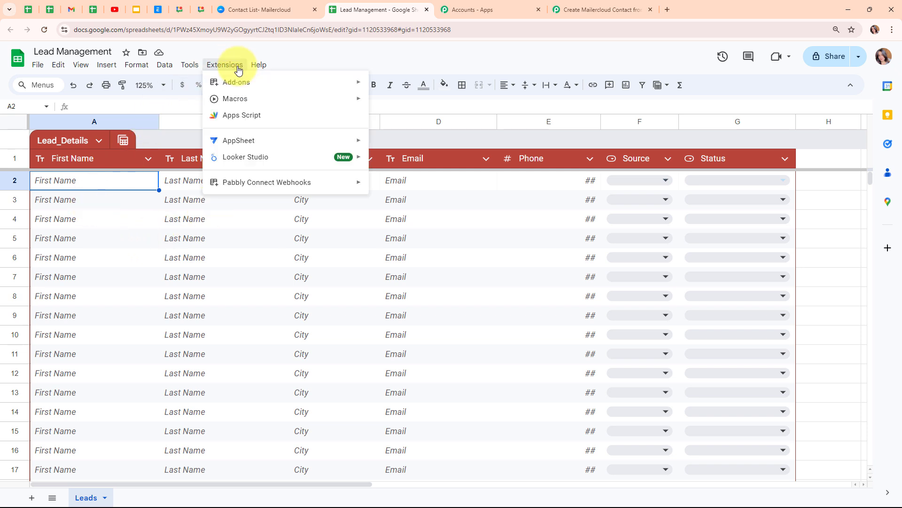
pyautogui.moveTo(239, 86)
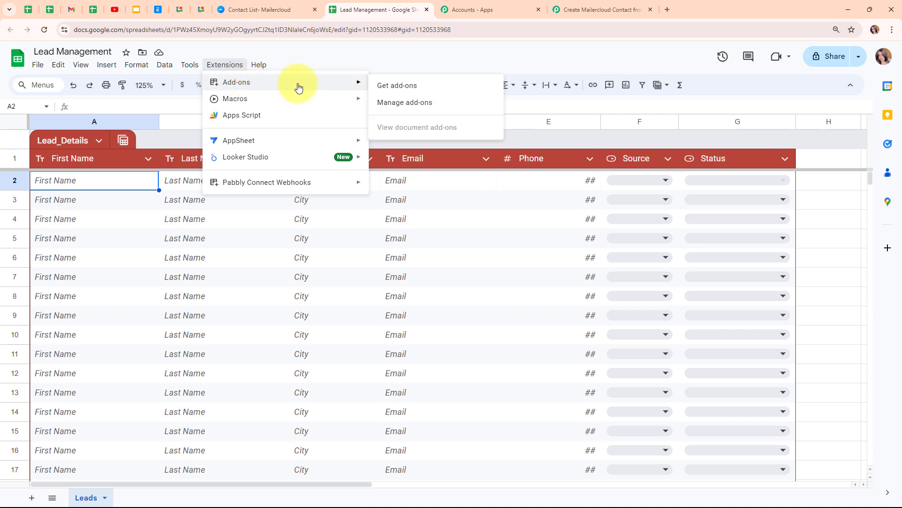
pyautogui.click(404, 88)
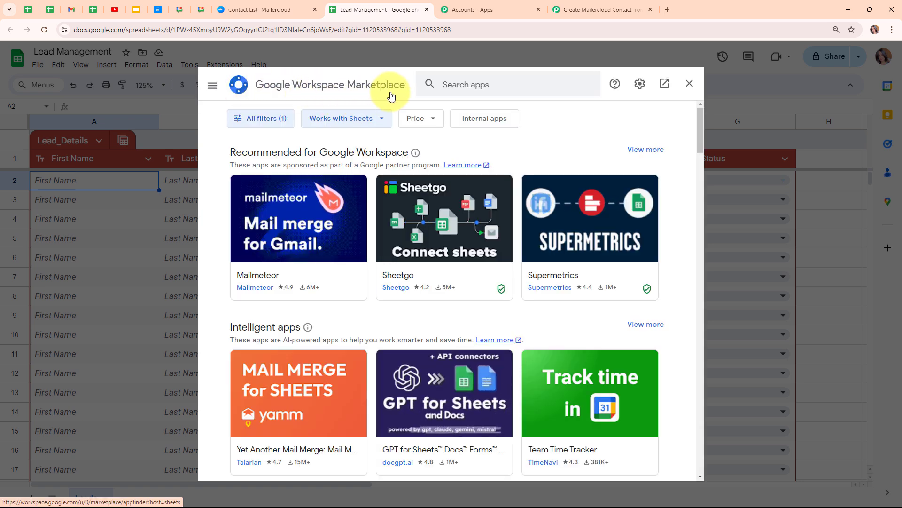
pyautogui.click(490, 86)
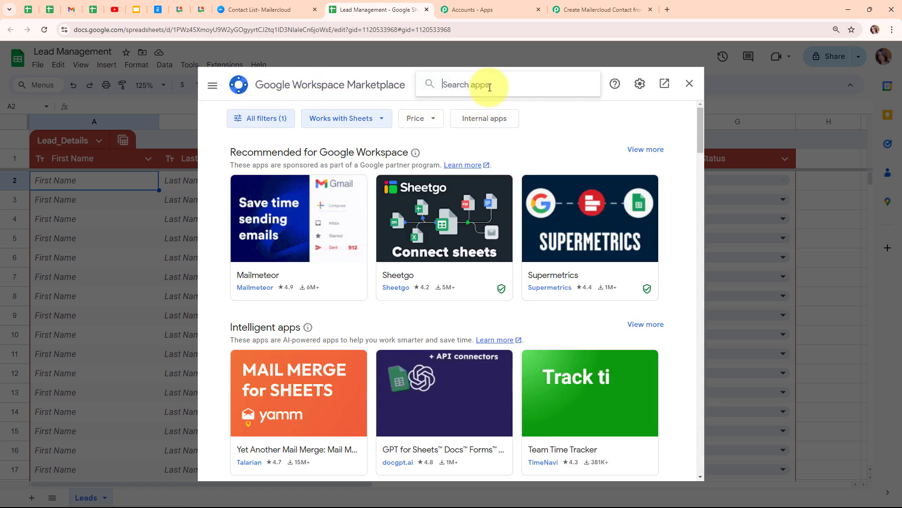
pyautogui.write('pabb')
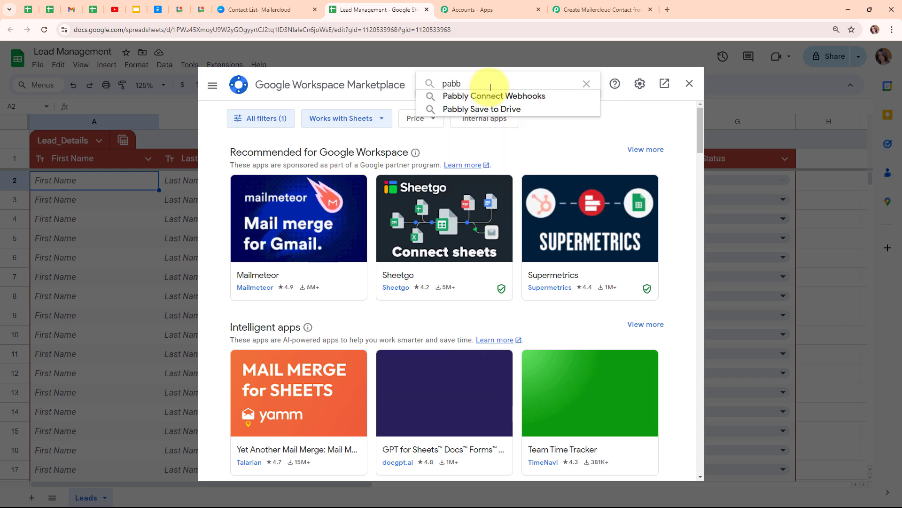
pyautogui.click(491, 94)
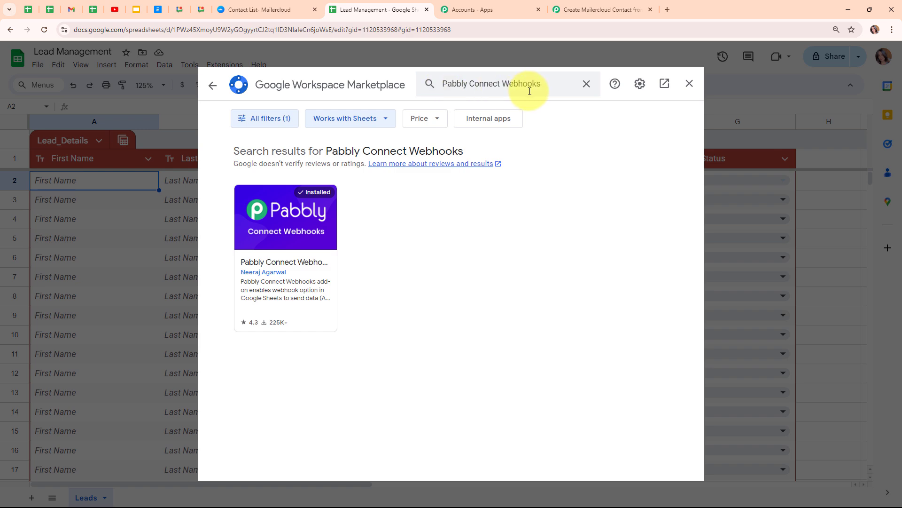
pyautogui.click(301, 252)
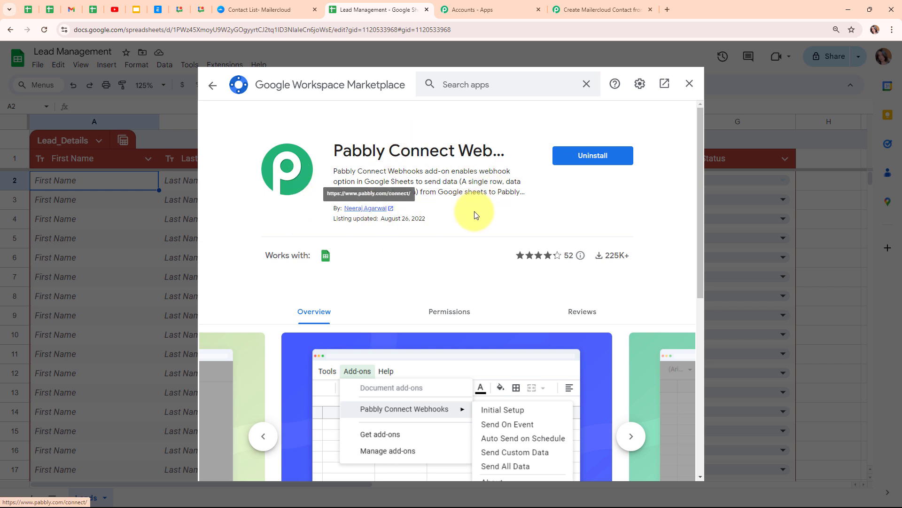
pyautogui.click(211, 87)
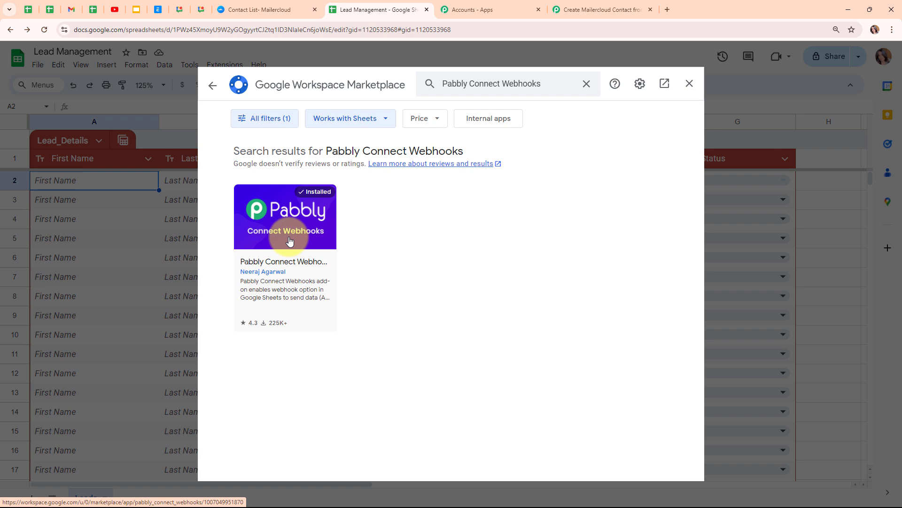
pyautogui.click(690, 83)
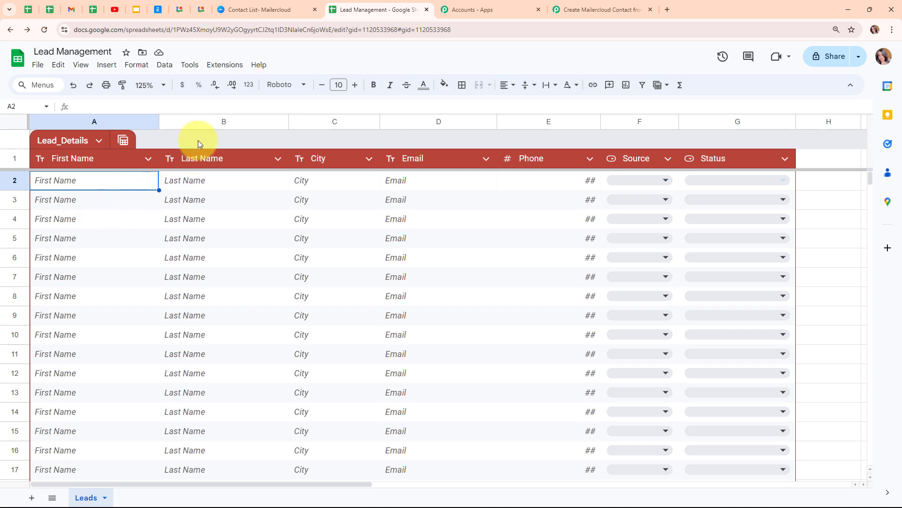
# - Open the Pabbly Connect Webhooks Initial Setup and paste in the webhook URL
pyautogui.click(227, 65)
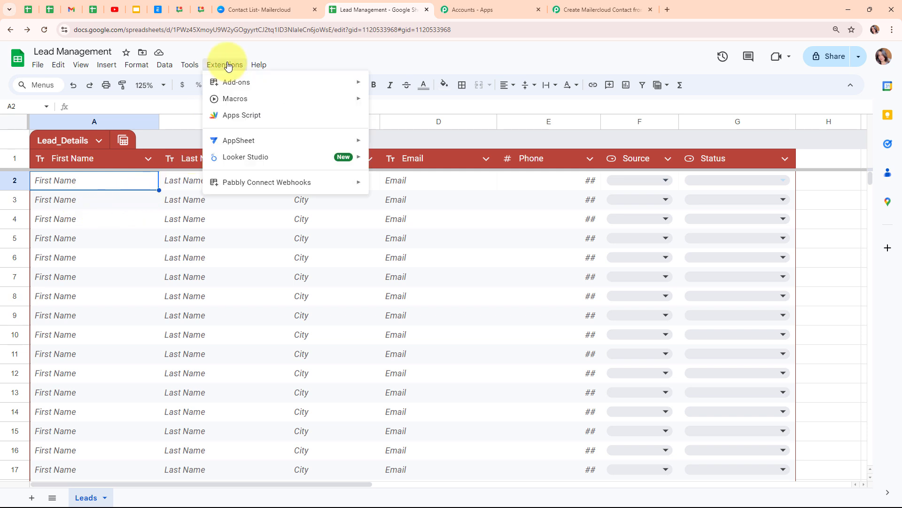
pyautogui.moveTo(237, 184)
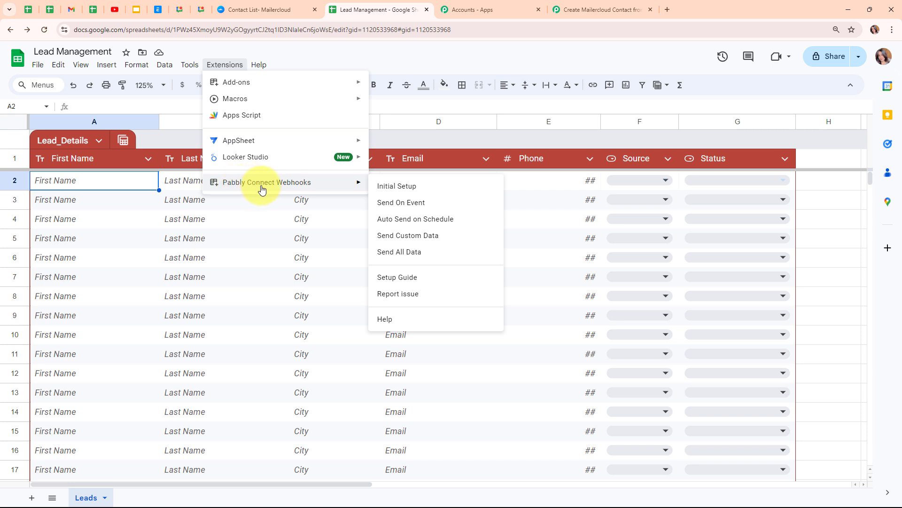
pyautogui.click(392, 188)
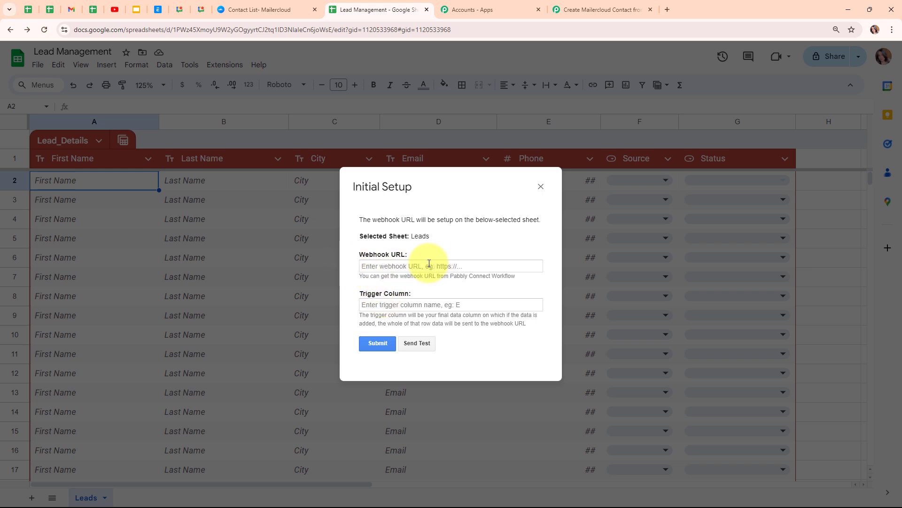
pyautogui.click(365, 266)
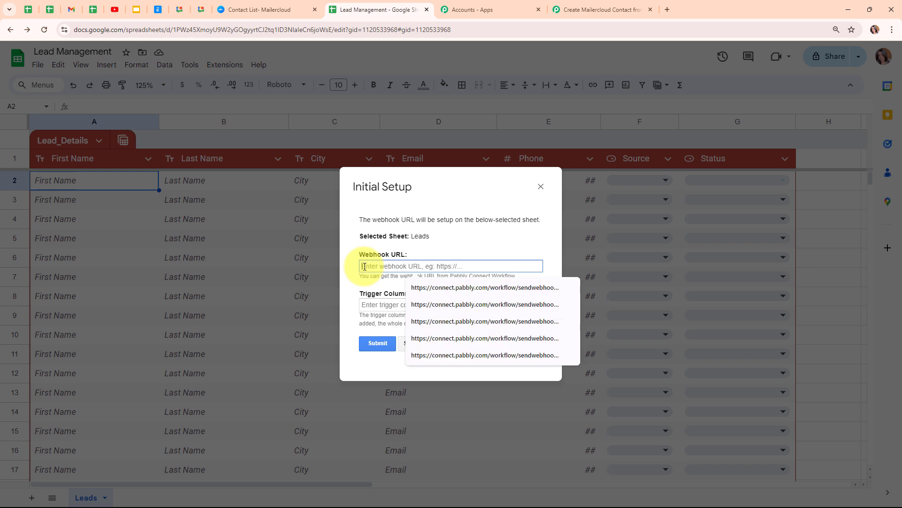
pyautogui.hotkey('ctrl', 'v')
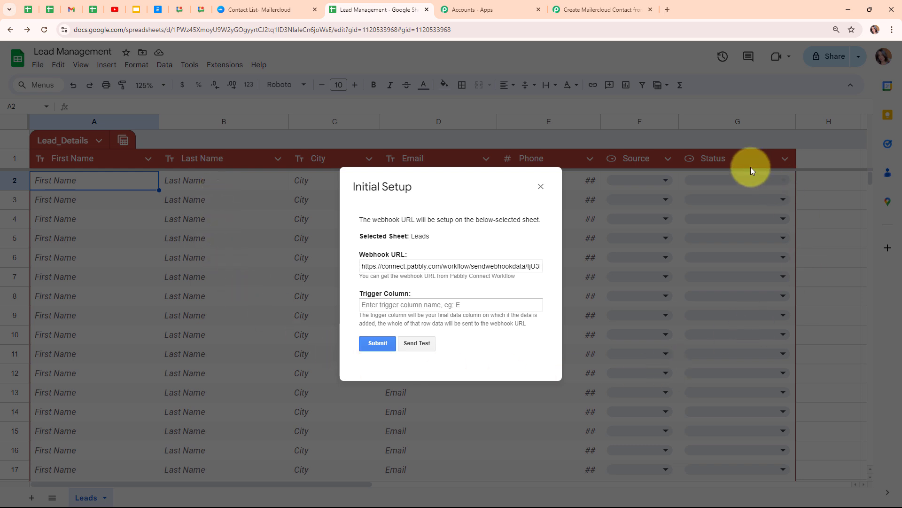
# - Set the trigger column to G, confirm the setup succeeded, and close the dialog
pyautogui.click(444, 304)
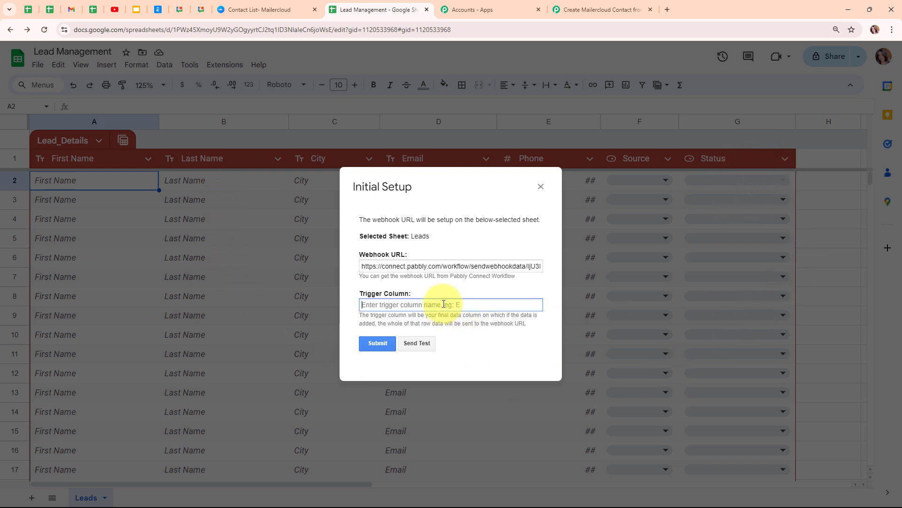
pyautogui.write('G')
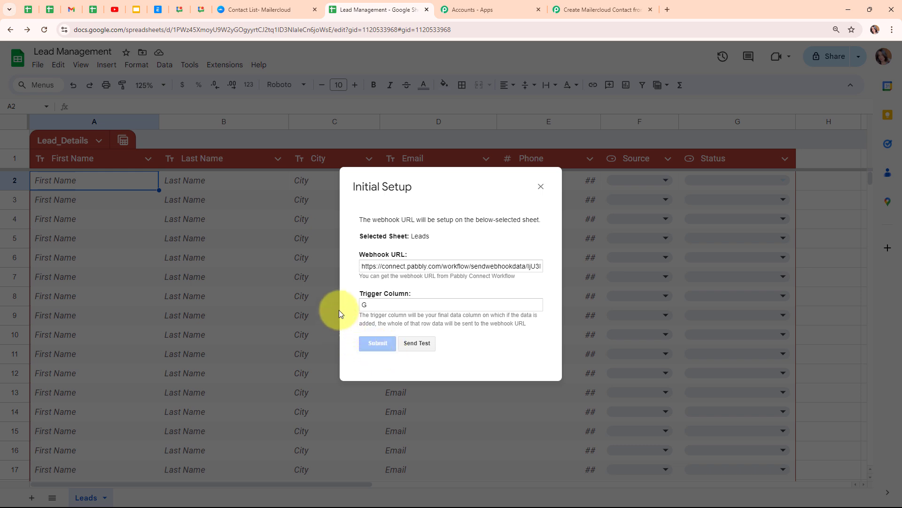
pyautogui.moveTo(360, 351); pyautogui.dragTo(459, 358)
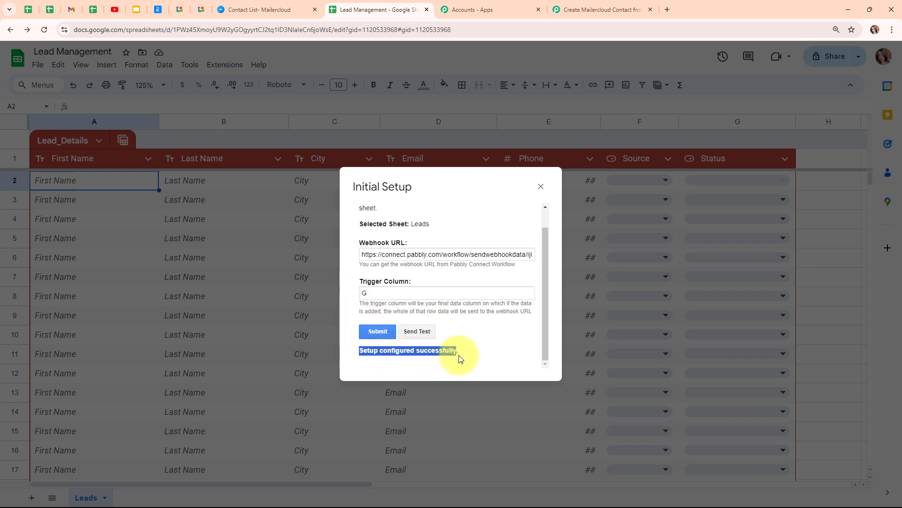
pyautogui.click(475, 345)
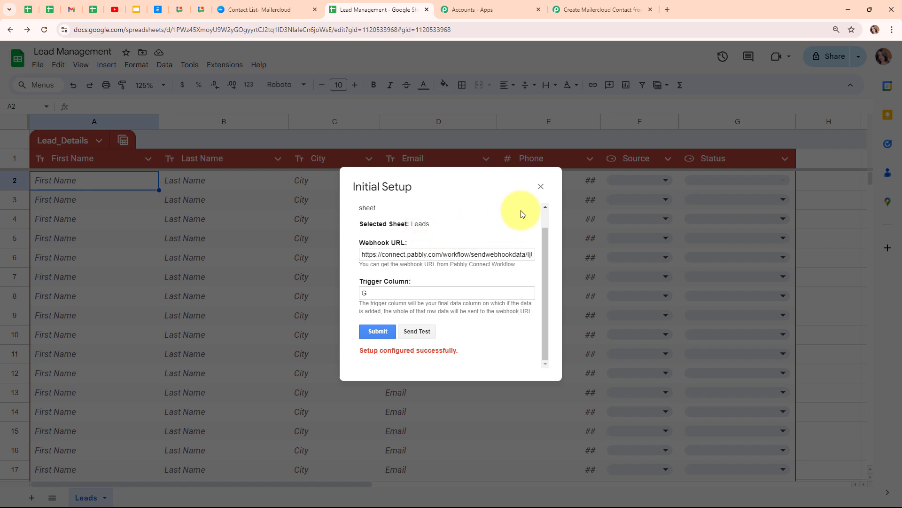
pyautogui.click(540, 187)
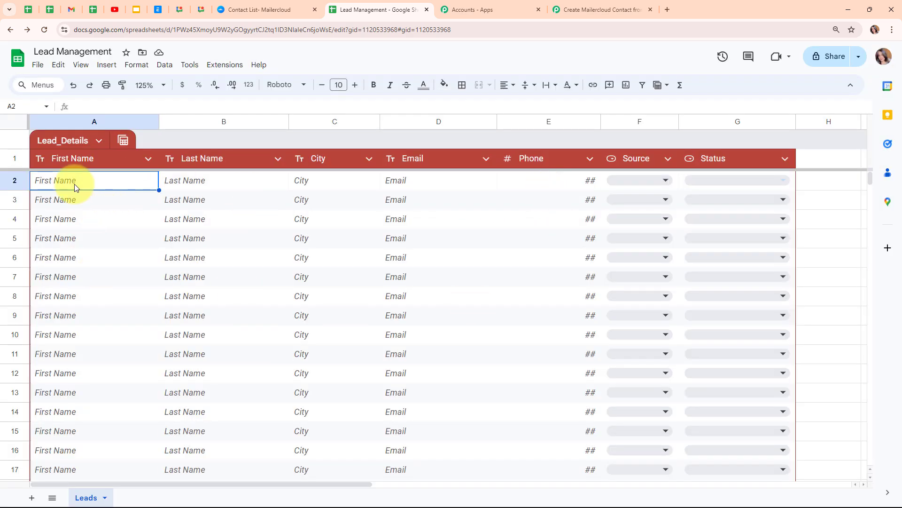
# - Start Capture Webhook Response in the Pabbly workflow, then return to the Leads sheet
pyautogui.click(602, 10)
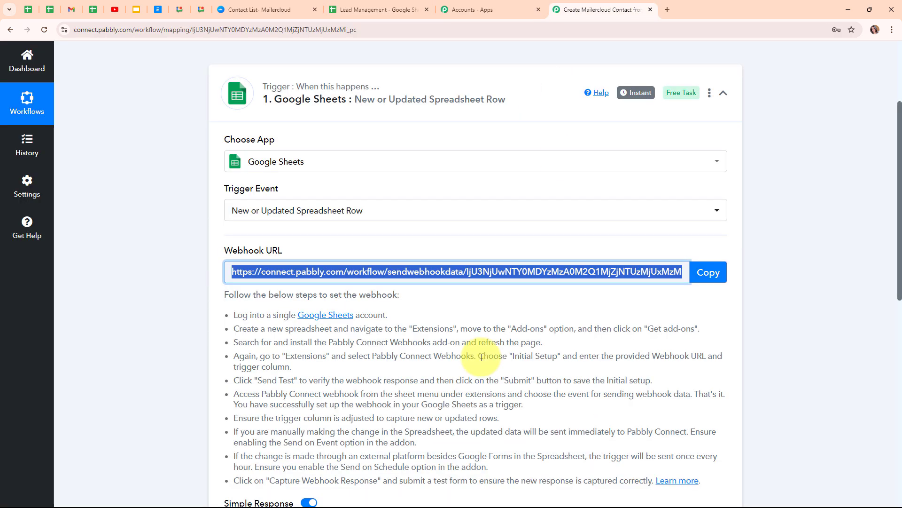
pyautogui.scroll(-5, 479, 416)
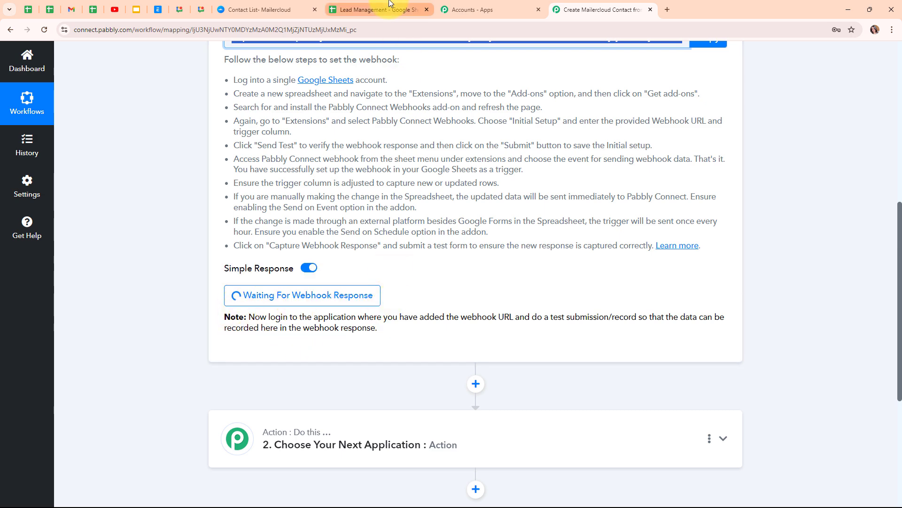
pyautogui.click(402, 9)
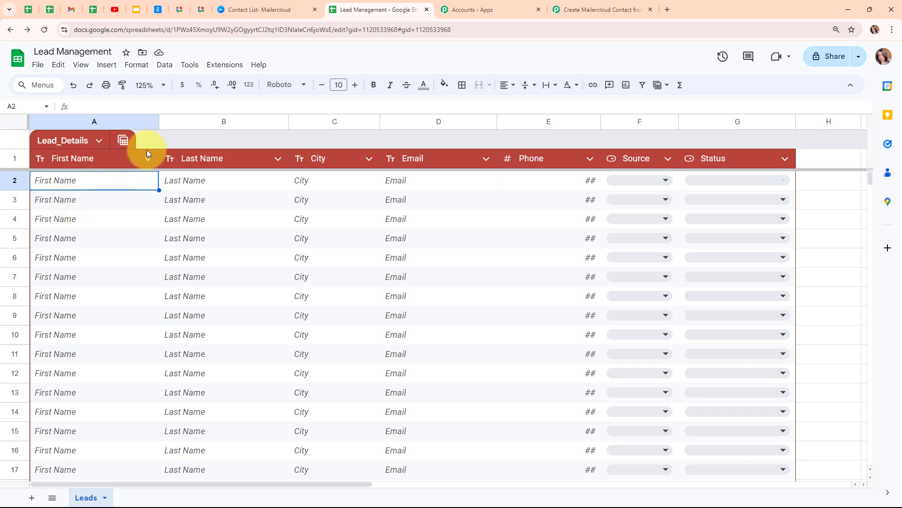
# - Enable Send On Event in the Pabbly Connect Webhooks add-on and verify it is checked
pyautogui.click(230, 69)
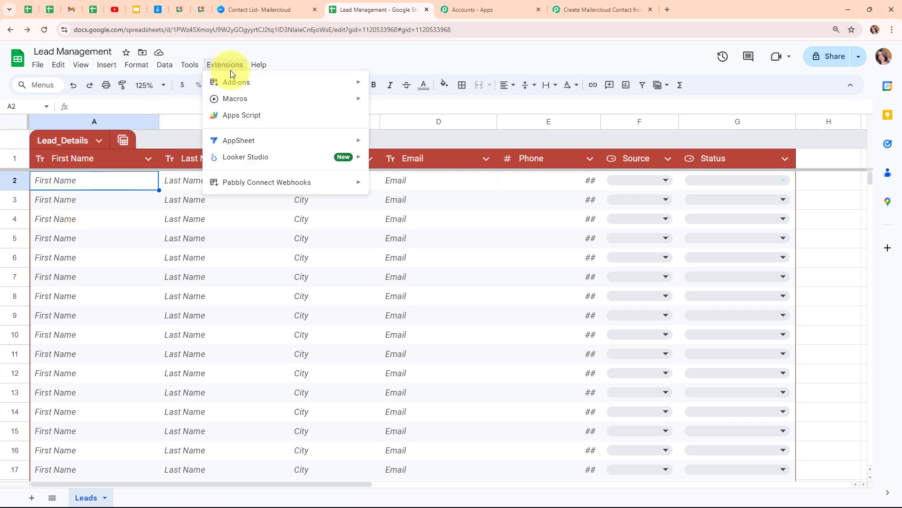
pyautogui.moveTo(251, 187)
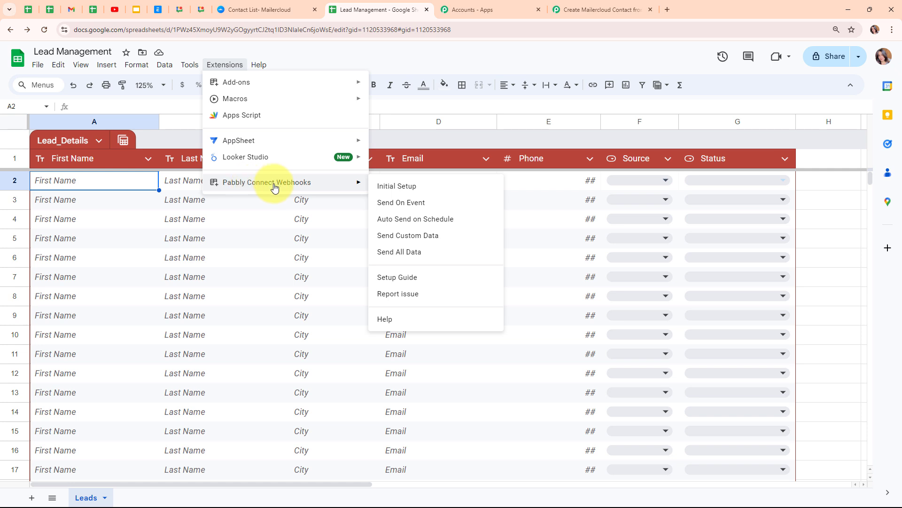
pyautogui.click(399, 203)
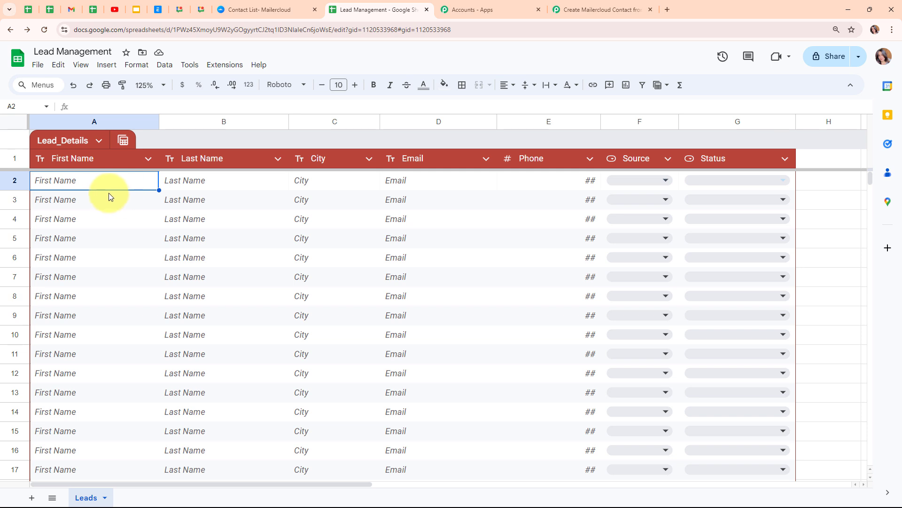
pyautogui.click(225, 65)
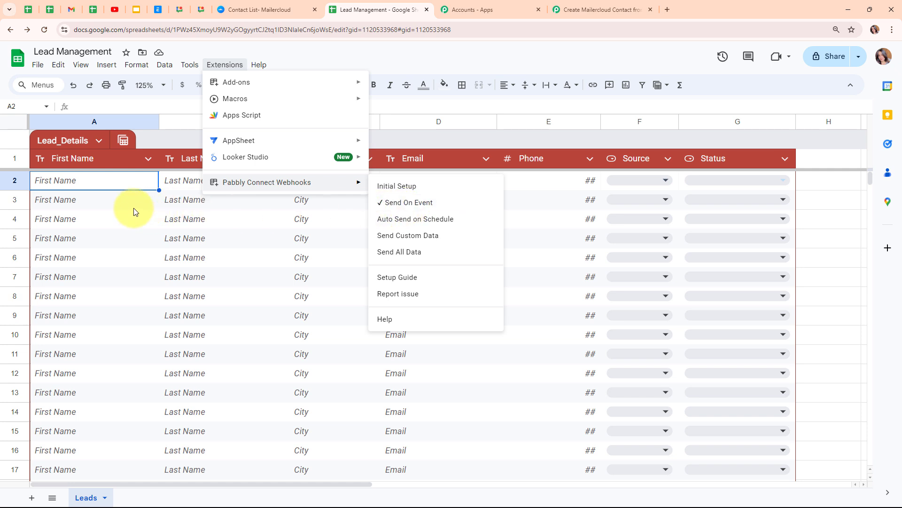
pyautogui.click(112, 183)
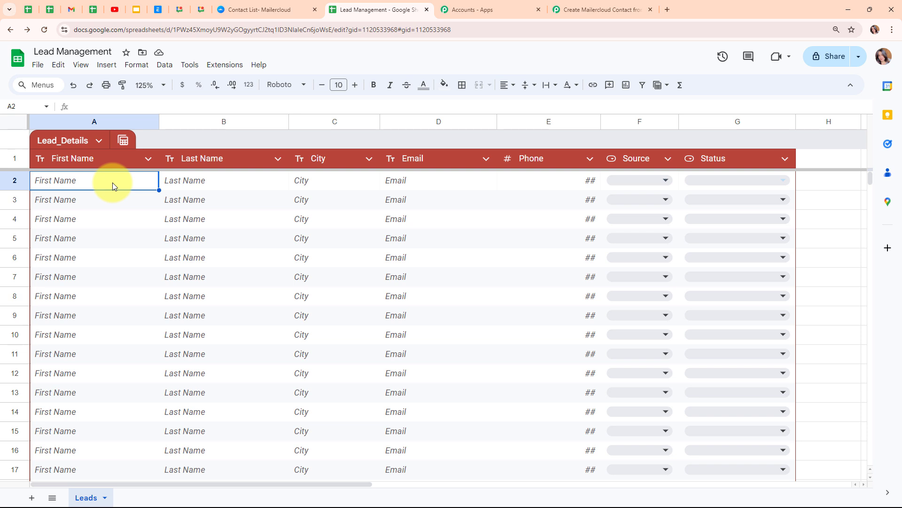
# - Enter Demo, Lead and Bhopal as first name, last name and city in row 2
pyautogui.write('Dem')
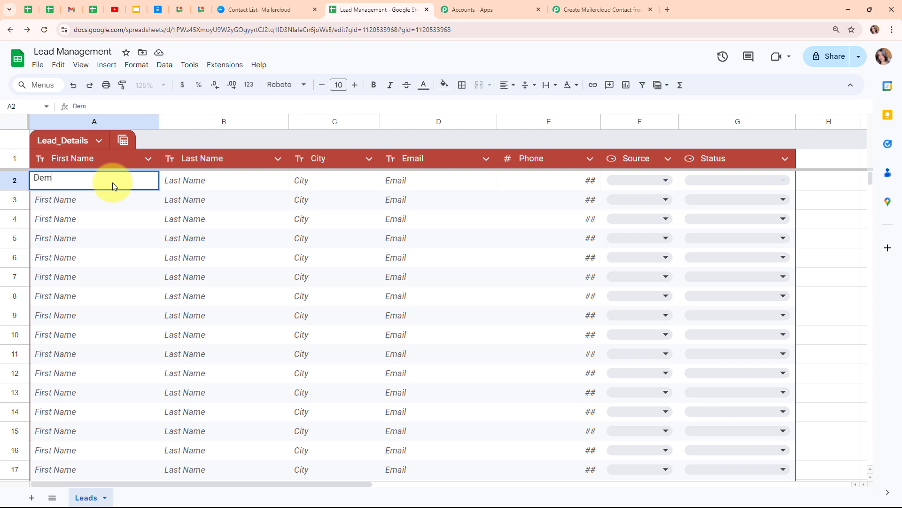
pyautogui.write('o')
pyautogui.click(202, 189)
pyautogui.write('Le')
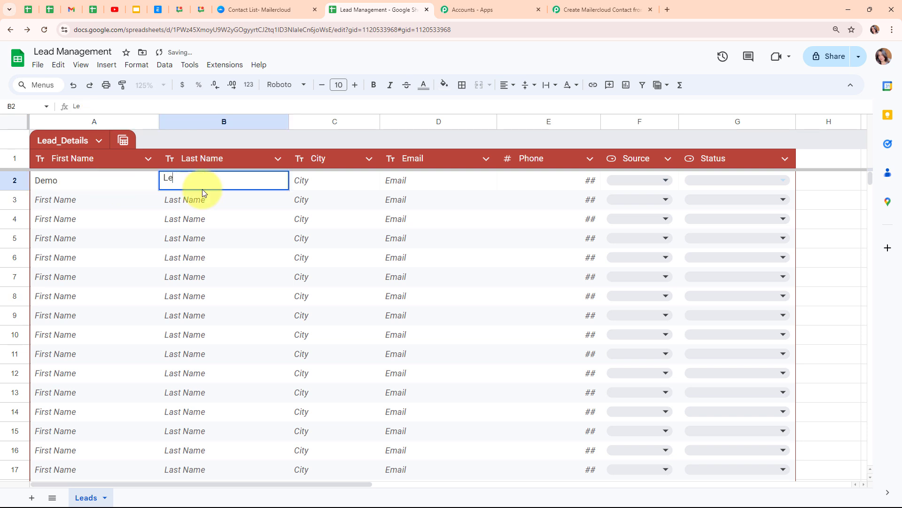
pyautogui.write('ad')
pyautogui.click(318, 180)
pyautogui.write('Bhopal')
# - Add the lead's email address in D2 and phone number in E2
pyautogui.click(407, 185)
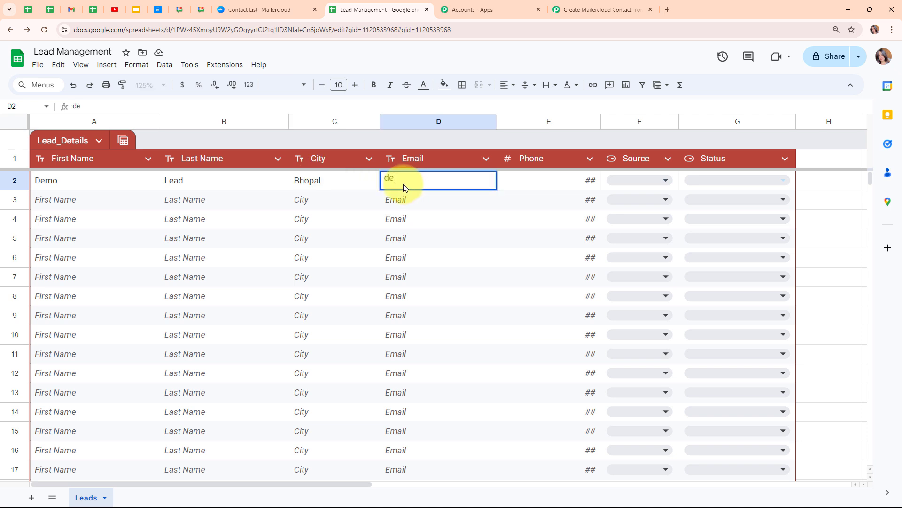
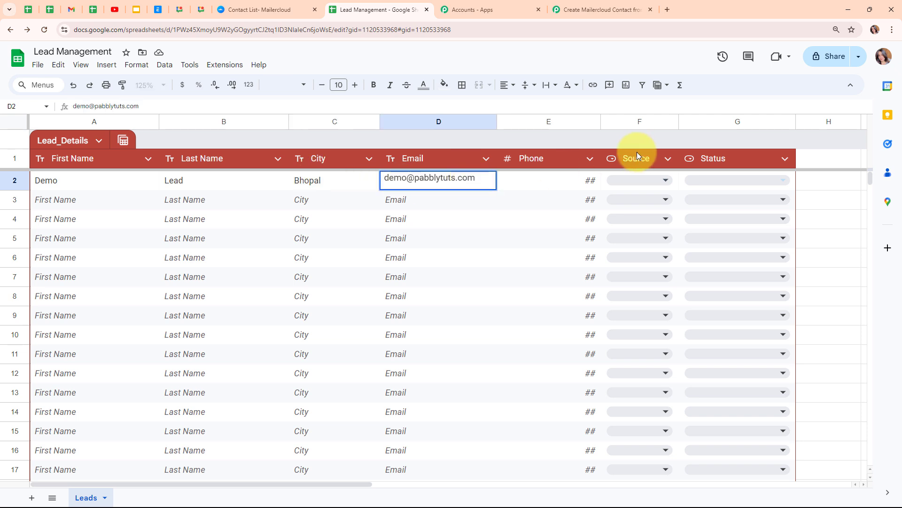
pyautogui.click(535, 177)
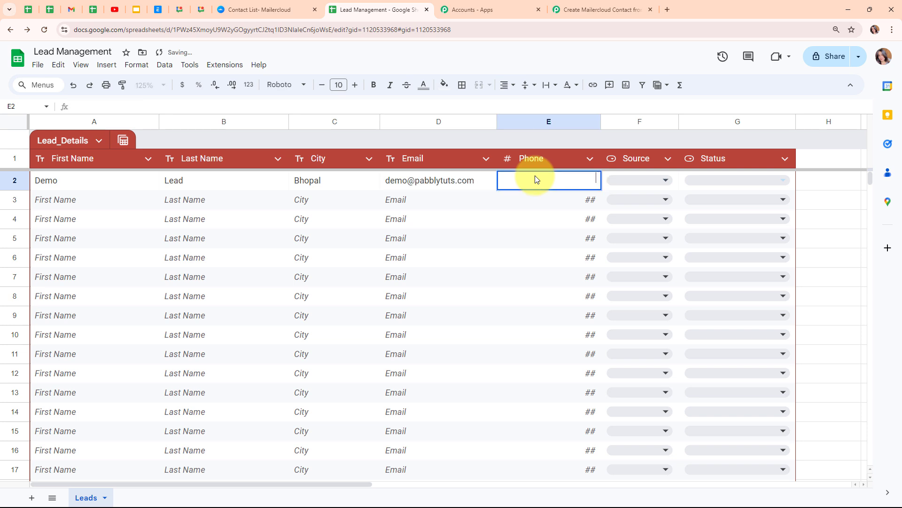
pyautogui.write('8585858585')
# - Set the Demo lead's Source to Instagram and Status to Hot Lead
pyautogui.click(639, 180)
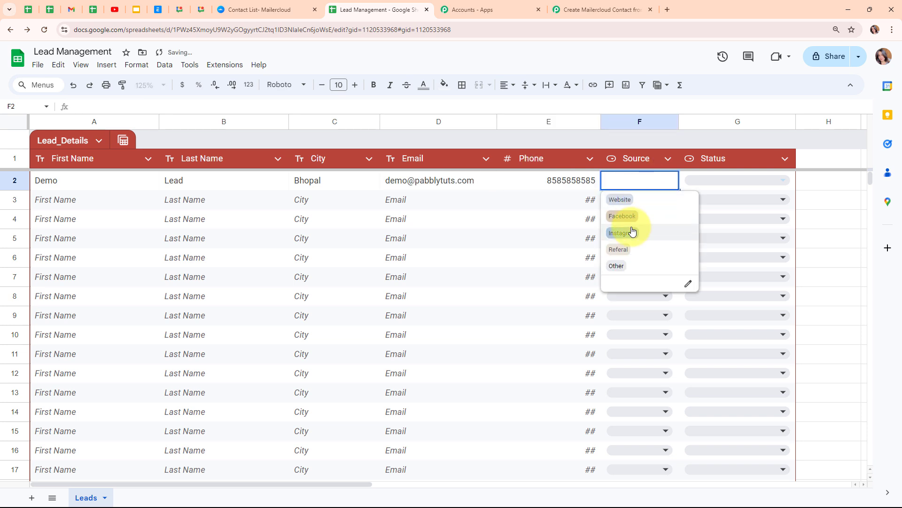
pyautogui.click(616, 230)
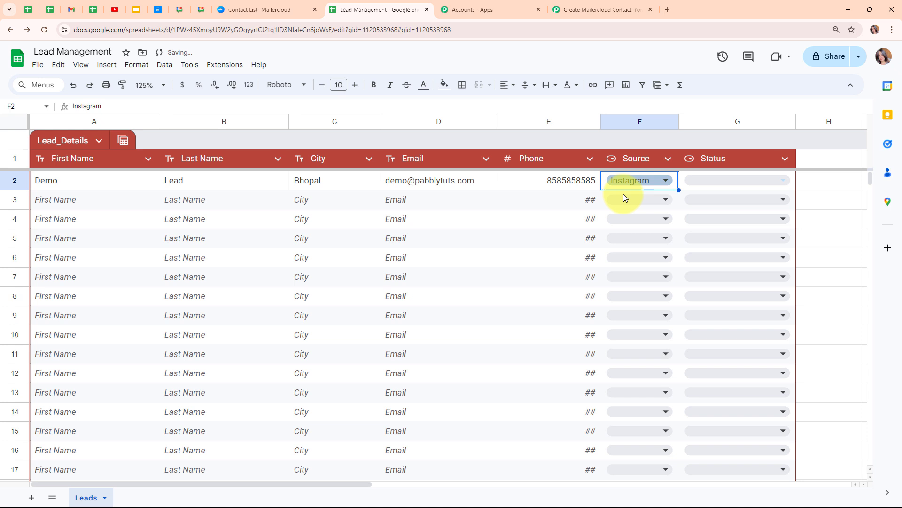
pyautogui.click(740, 186)
pyautogui.click(732, 199)
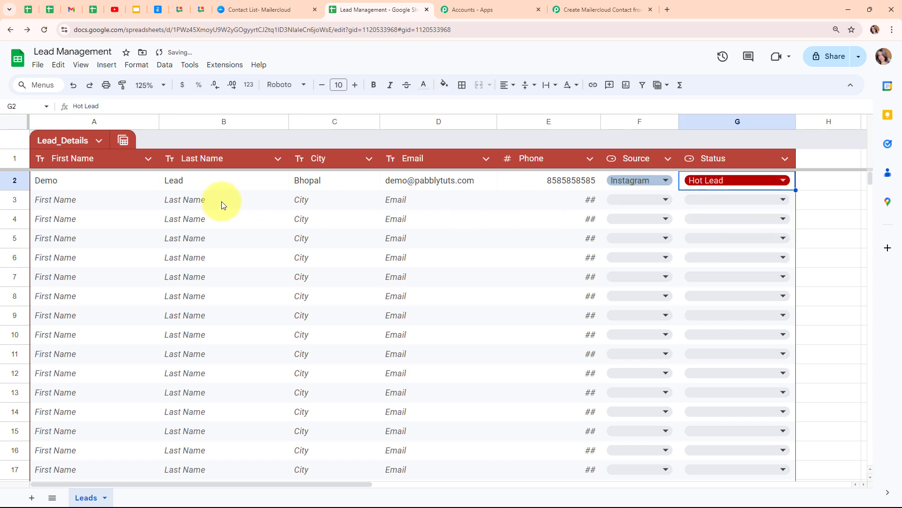
pyautogui.click(90, 197)
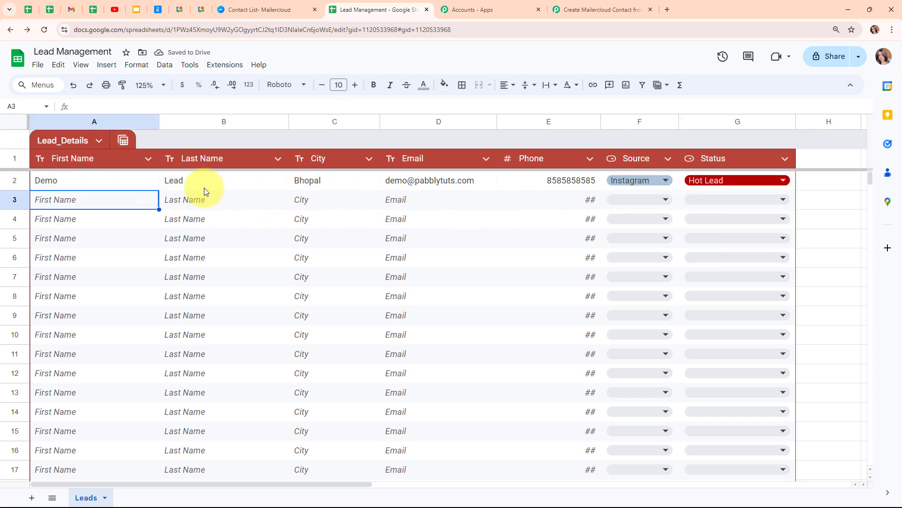
# - Back in Pabbly Connect, check the captured response, starting with the Status value Hot Lead
pyautogui.click(614, 9)
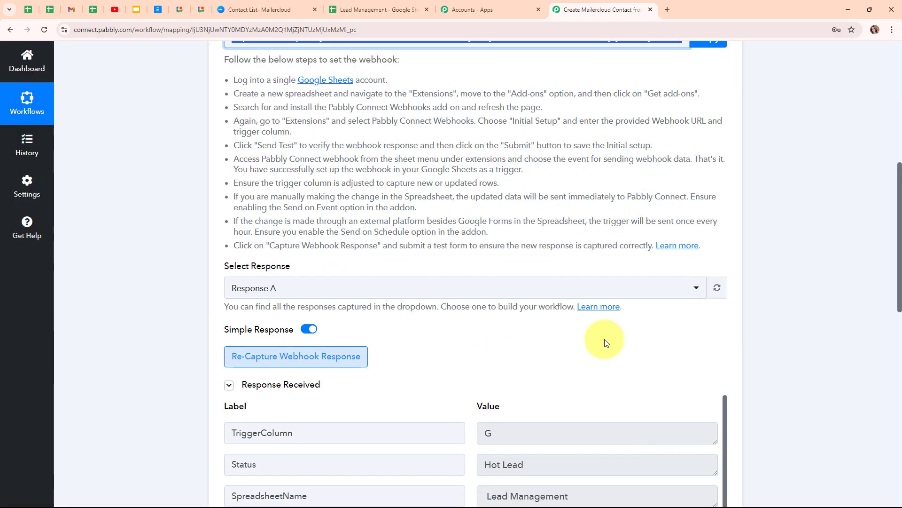
pyautogui.scroll(-1, 651, 335)
pyautogui.scroll(-3, 651, 336)
pyautogui.scroll(-1, 649, 332)
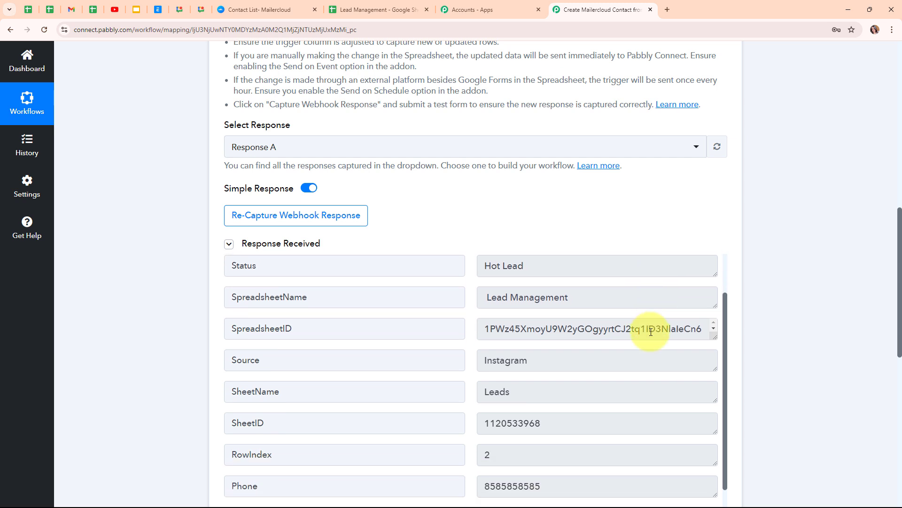
pyautogui.scroll(1, 649, 331)
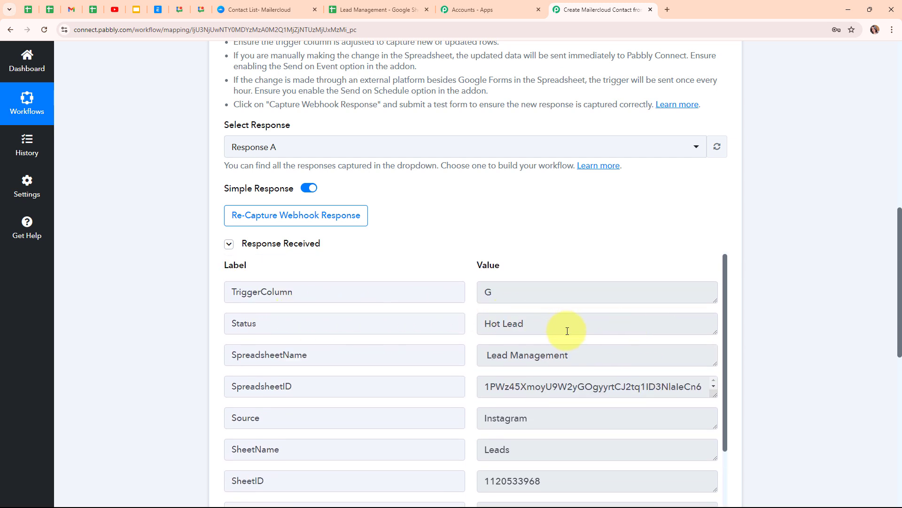
pyautogui.moveTo(567, 332); pyautogui.dragTo(412, 331)
pyautogui.moveTo(636, 356); pyautogui.dragTo(415, 357)
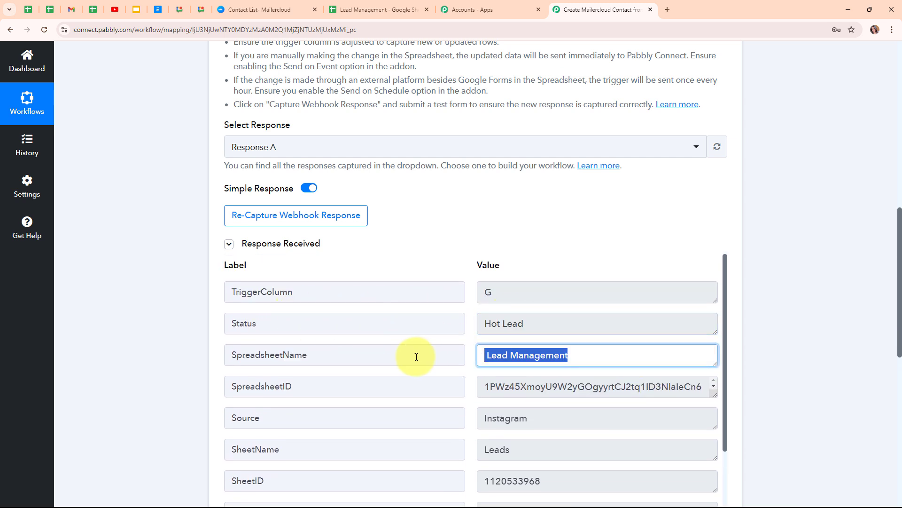
# - Check the captured phone, Last Name, First Name Demo, email and City Bhopal values
pyautogui.scroll(-1, 611, 376)
pyautogui.scroll(-1, 610, 376)
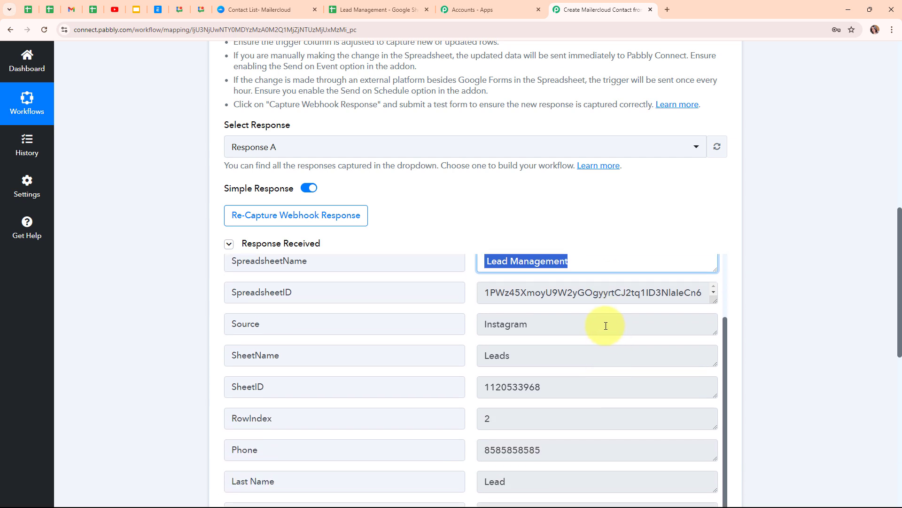
pyautogui.moveTo(605, 324); pyautogui.dragTo(462, 328)
pyautogui.moveTo(554, 362); pyautogui.dragTo(459, 359)
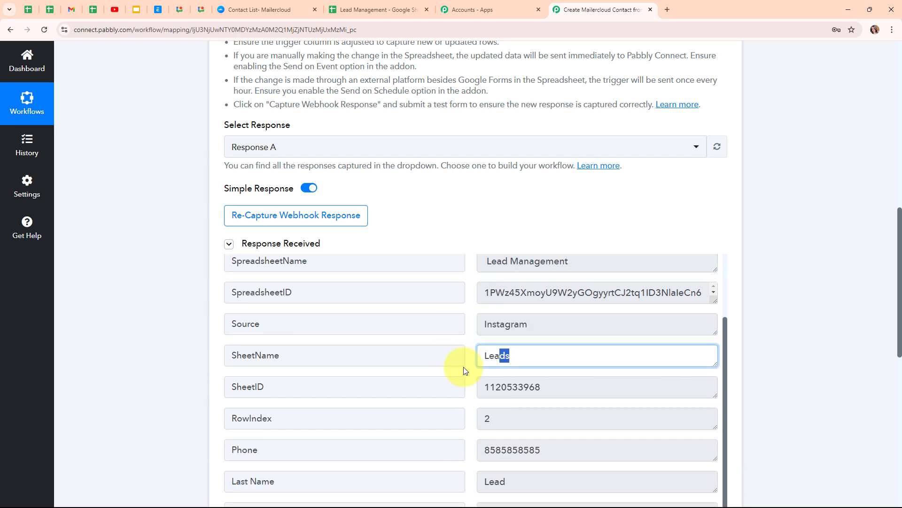
pyautogui.scroll(-1, 544, 390)
pyautogui.scroll(-1, 543, 395)
pyautogui.moveTo(514, 322); pyautogui.dragTo(484, 335)
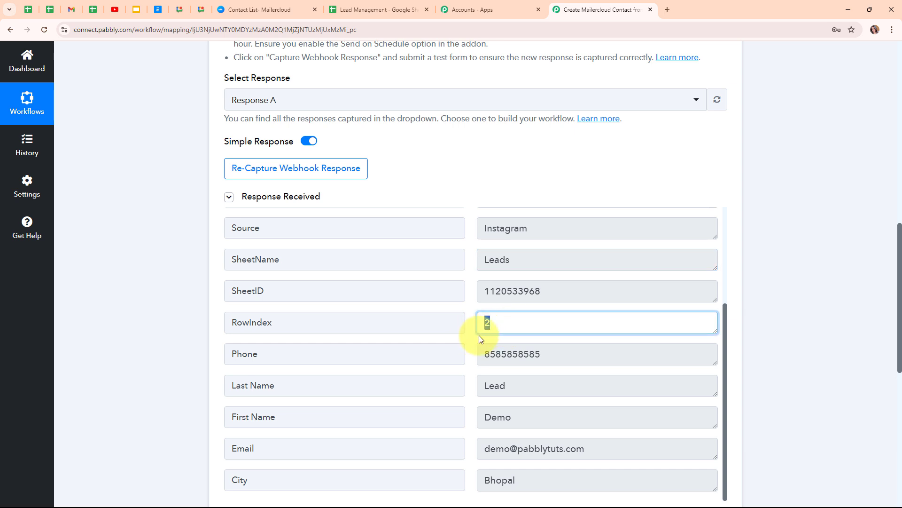
pyautogui.doubleClick(560, 359)
pyautogui.moveTo(555, 396); pyautogui.dragTo(427, 403)
pyautogui.moveTo(527, 418); pyautogui.dragTo(428, 425)
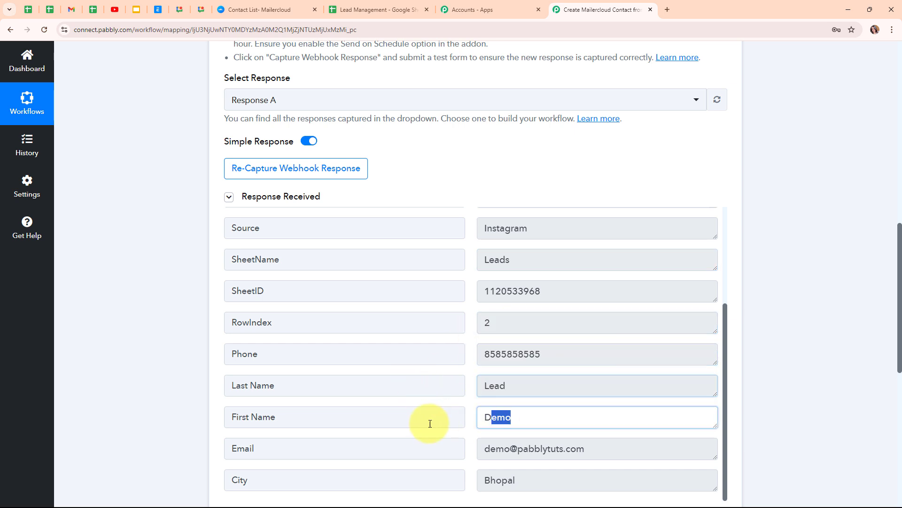
pyautogui.moveTo(587, 445); pyautogui.dragTo(455, 471)
pyautogui.moveTo(564, 480); pyautogui.dragTo(429, 483)
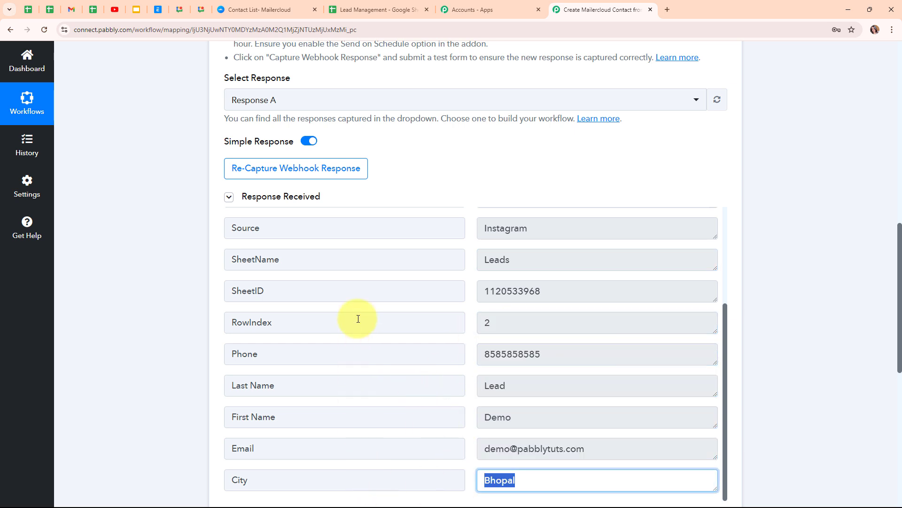
pyautogui.scroll(12, 836, 398)
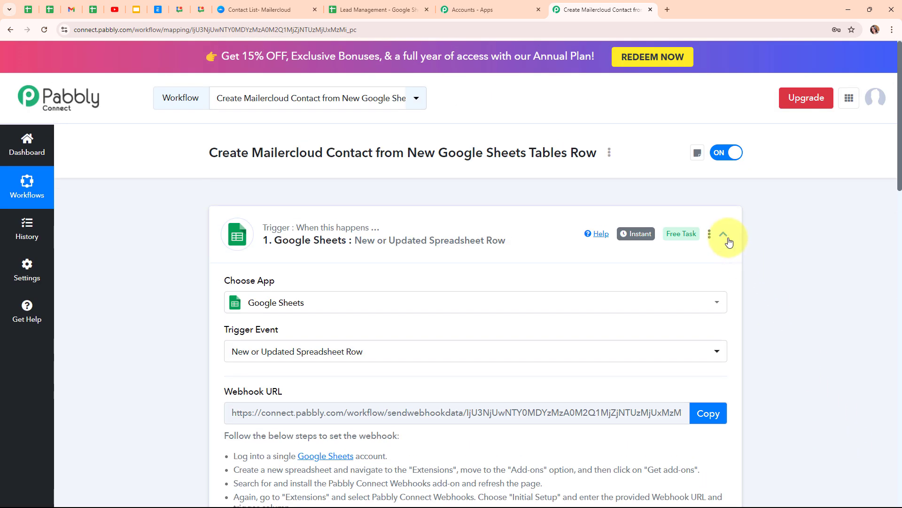
# - Collapse the Google Sheets trigger and expand the next action step
pyautogui.click(723, 235)
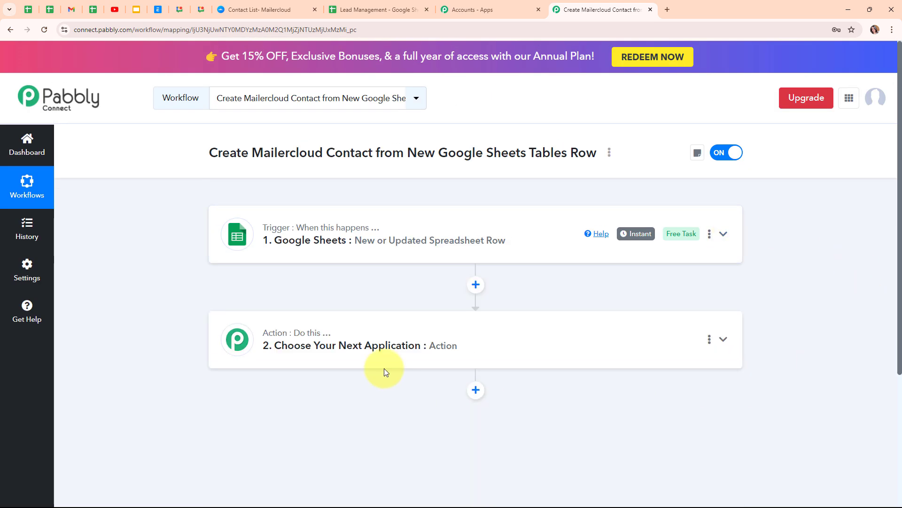
pyautogui.click(345, 341)
pyautogui.scroll(-3, 346, 340)
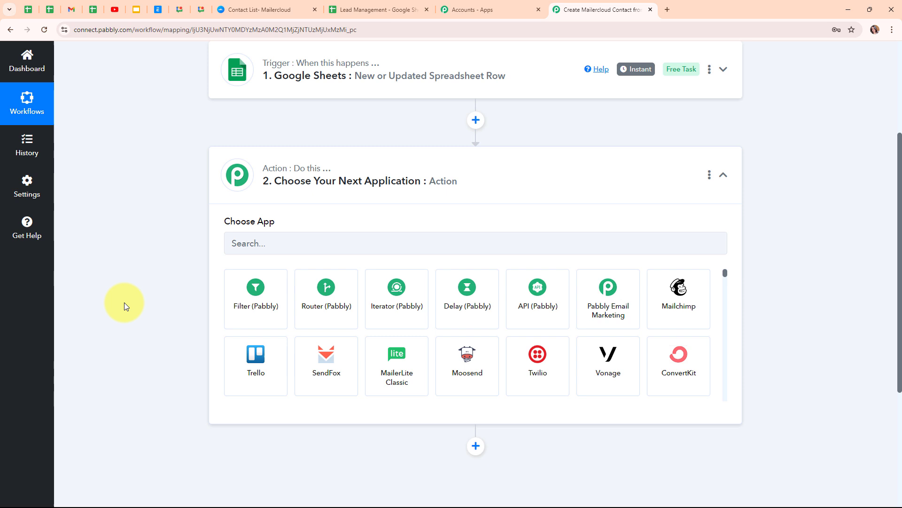
# - Search 'mailerc', choose Mailercloud, and set the action event to Add Contact to List
pyautogui.click(269, 238)
pyautogui.write(',a')
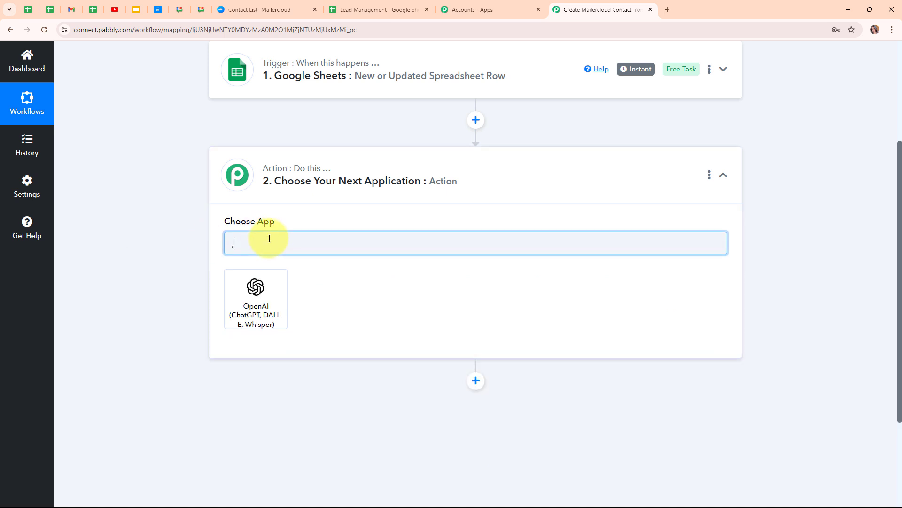
pyautogui.press('BackSpace')
pyautogui.press('BackSpace')
pyautogui.write('mailerc')
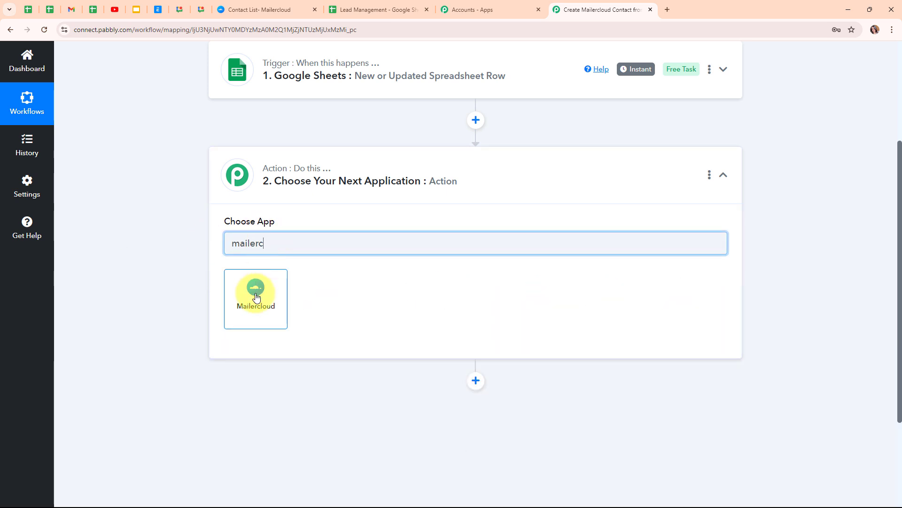
pyautogui.click(256, 297)
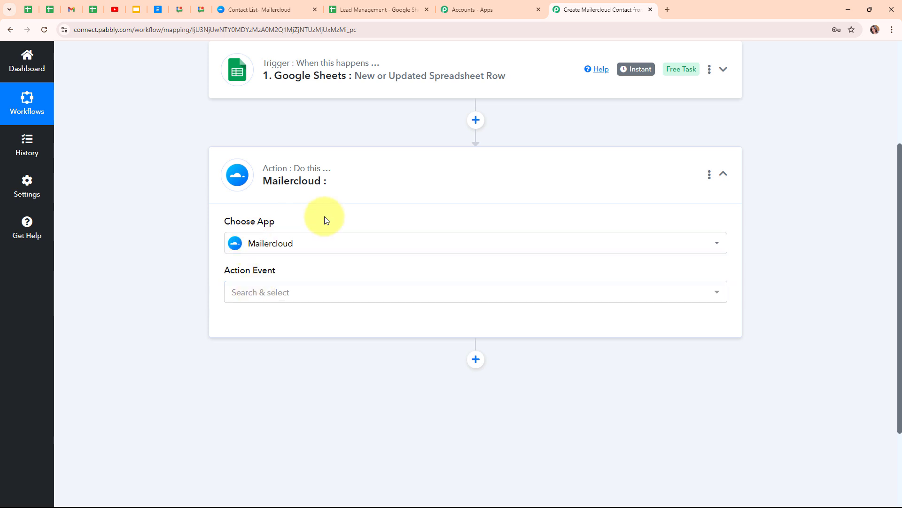
pyautogui.click(365, 296)
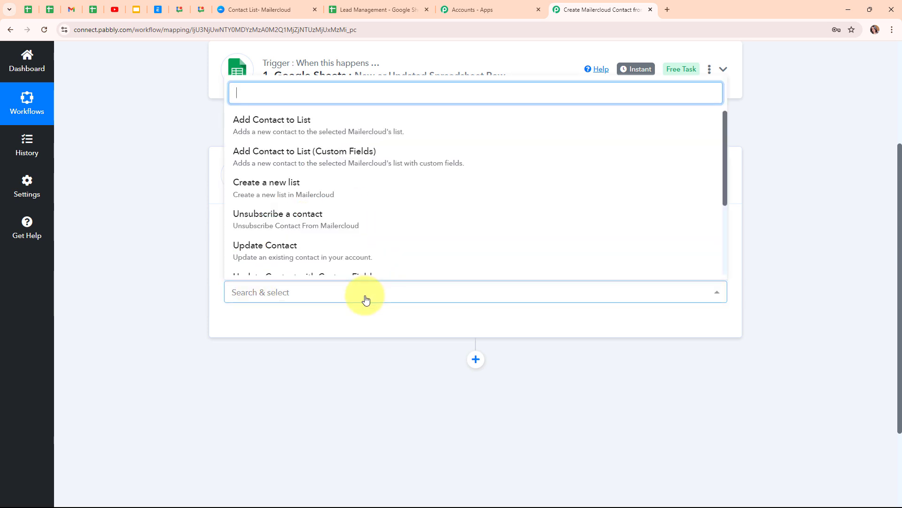
pyautogui.click(300, 126)
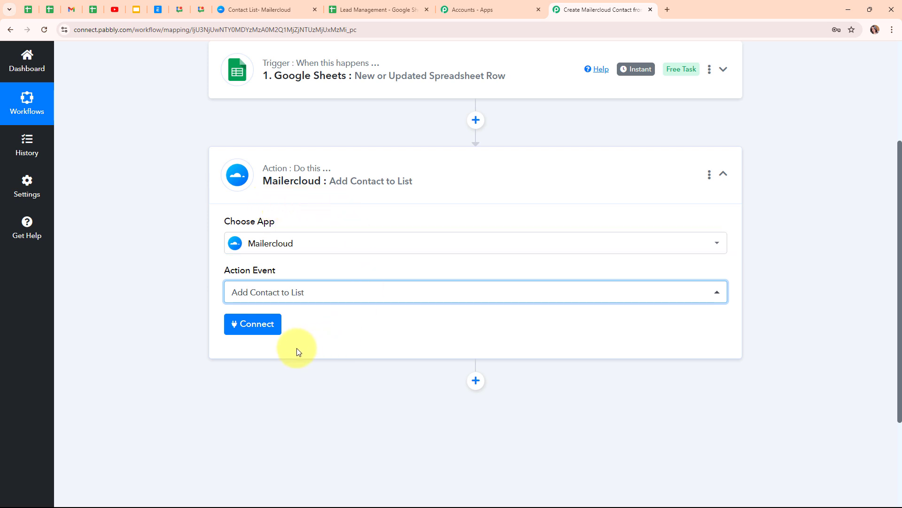
# - Start a new Mailercloud connection, read its API key hint, then switch to Mailercloud's tab
pyautogui.click(248, 326)
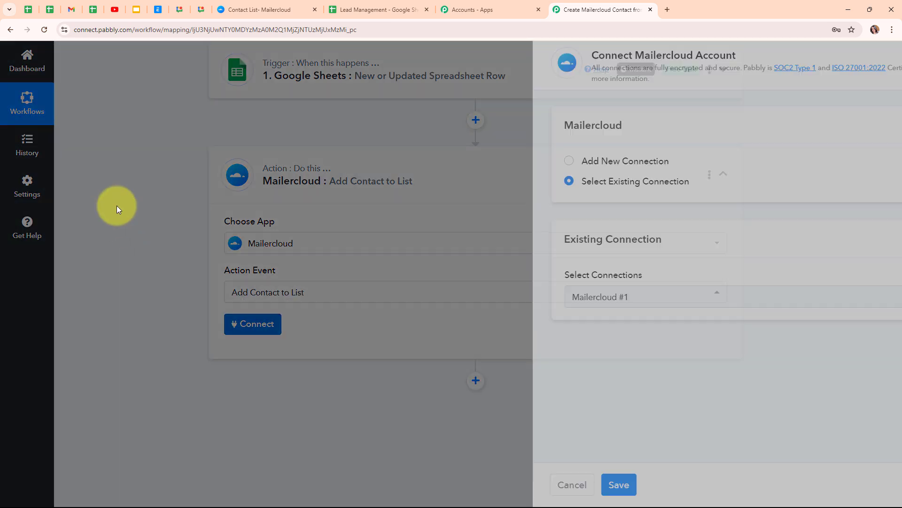
pyautogui.click(422, 165)
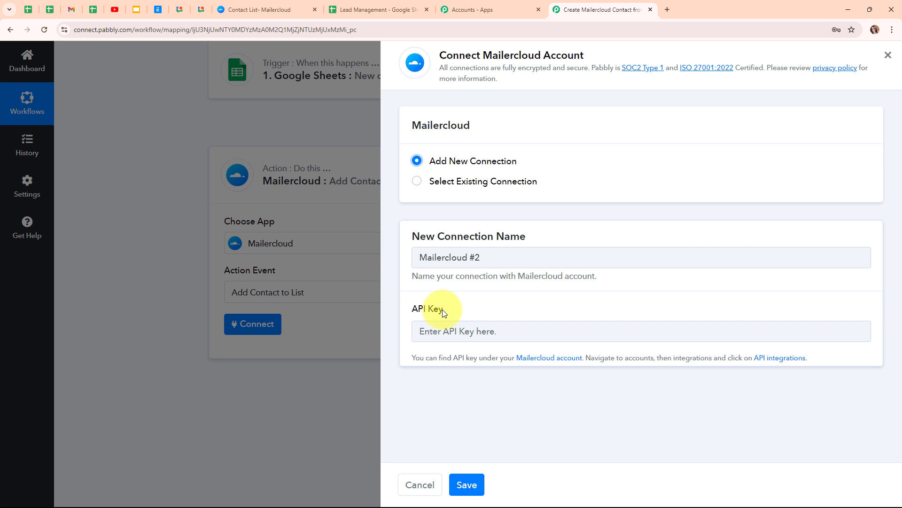
pyautogui.moveTo(414, 358); pyautogui.dragTo(899, 358)
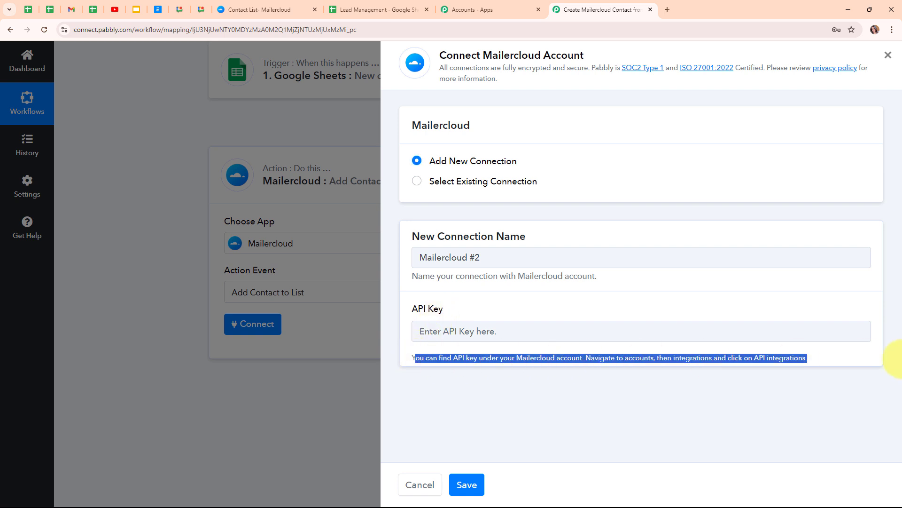
pyautogui.click(470, 386)
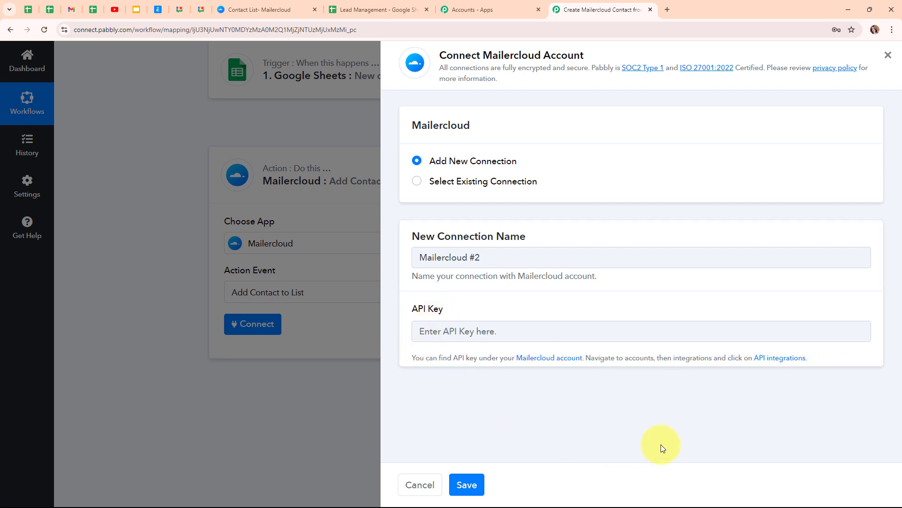
pyautogui.click(303, 9)
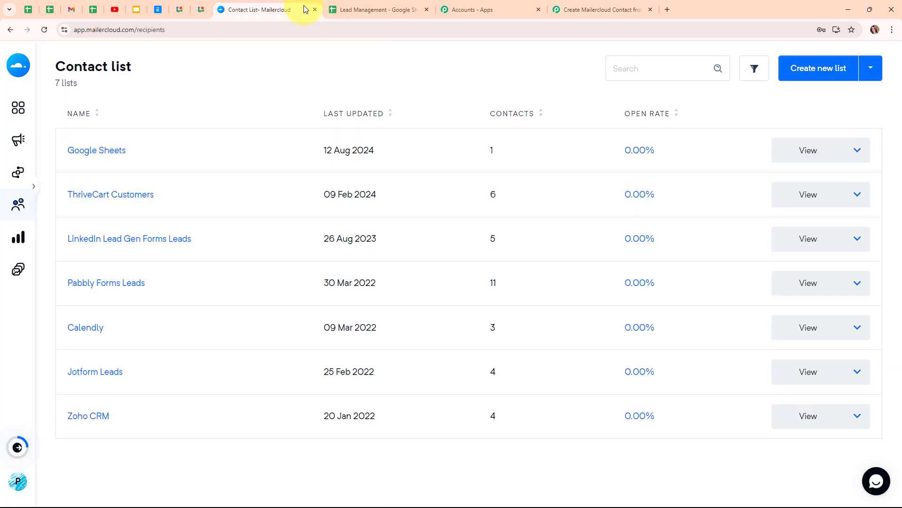
# - Go to Mailercloud's API keys page through the account settings' integrations
pyautogui.moveTo(17, 484)
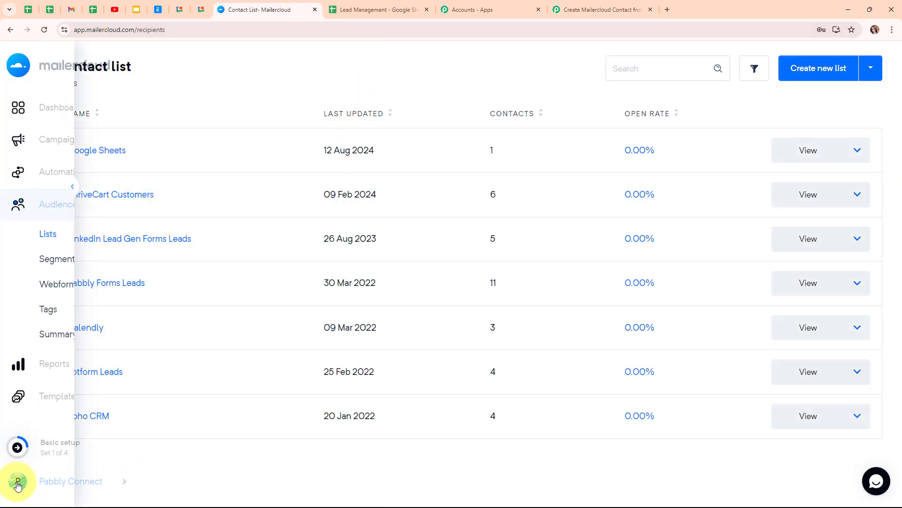
pyautogui.click(122, 484)
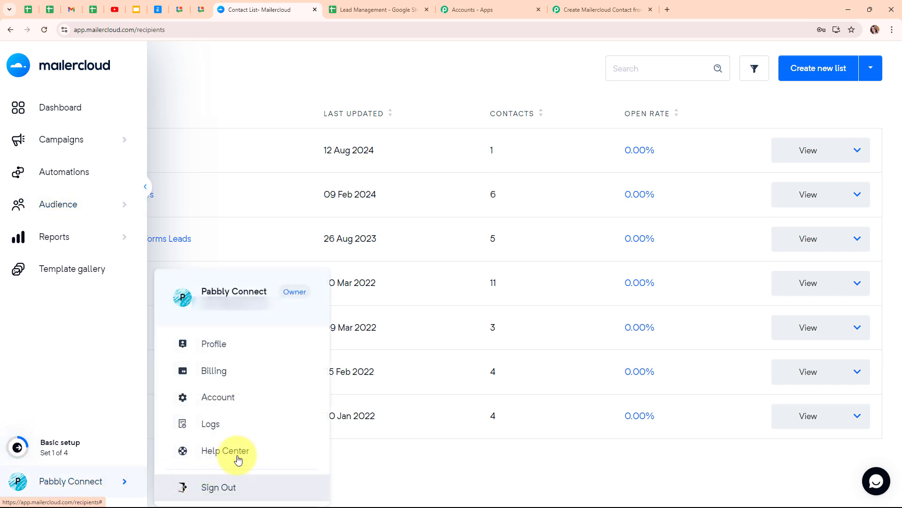
pyautogui.click(247, 399)
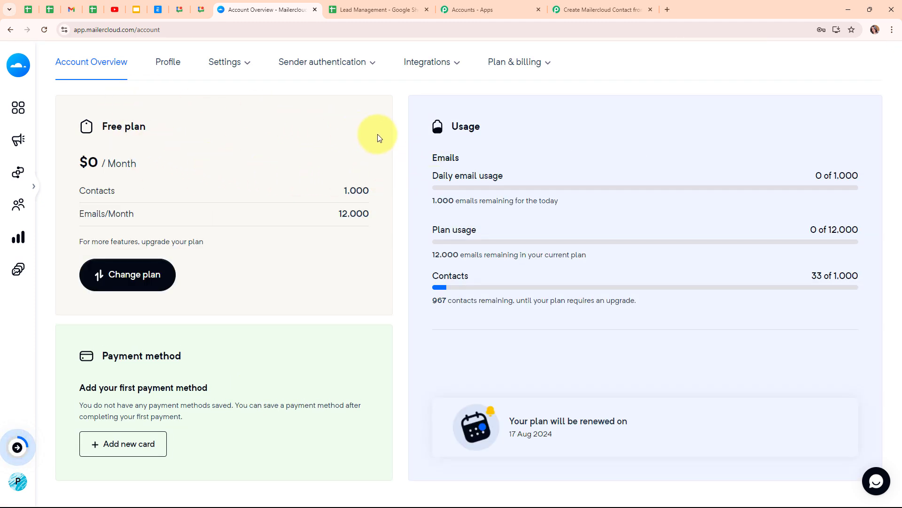
pyautogui.click(459, 67)
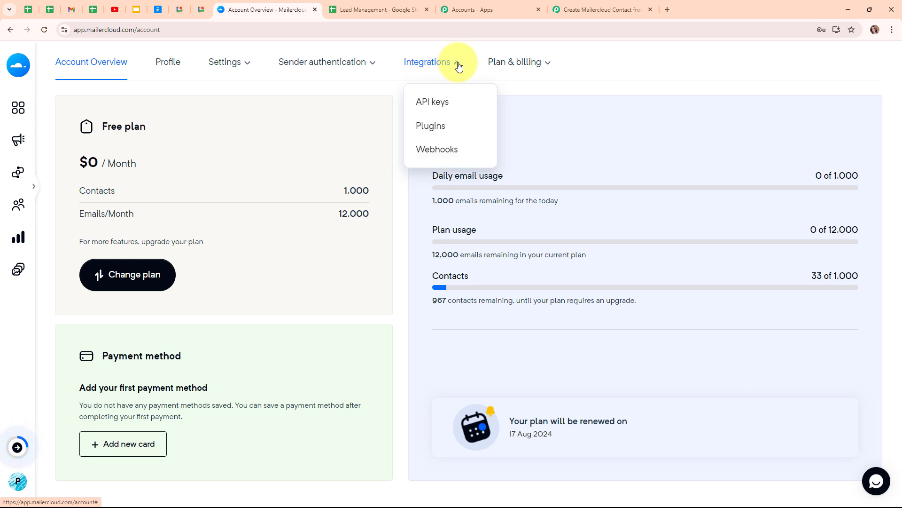
pyautogui.click(426, 109)
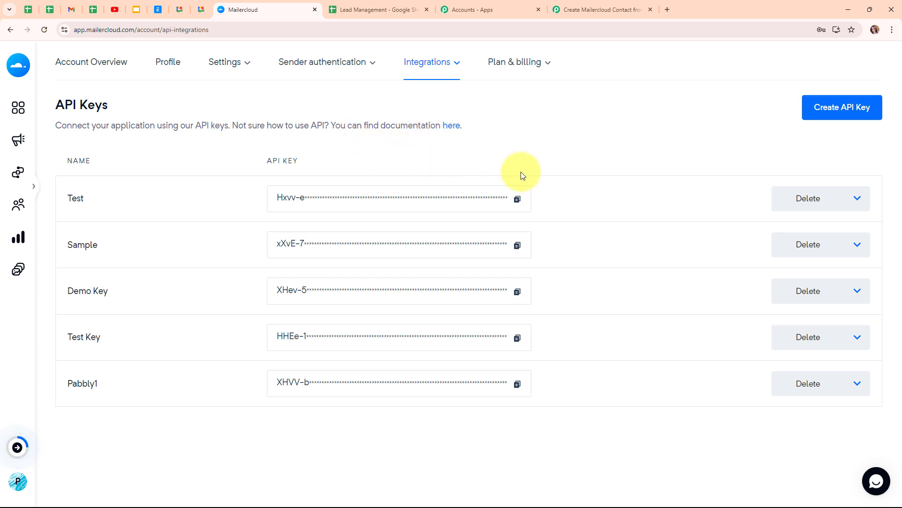
# - Generate an API key named New Leads, copy it, and return to Pabbly Connect
pyautogui.click(818, 120)
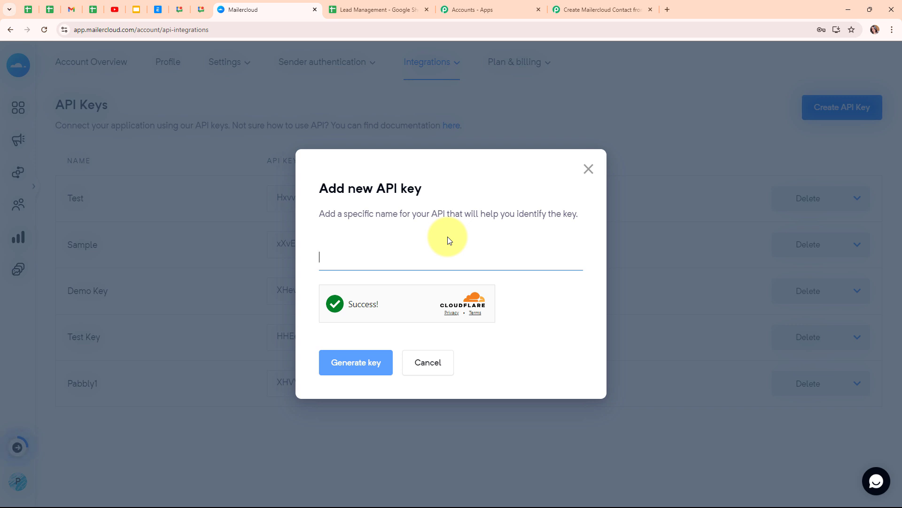
pyautogui.write('New ')
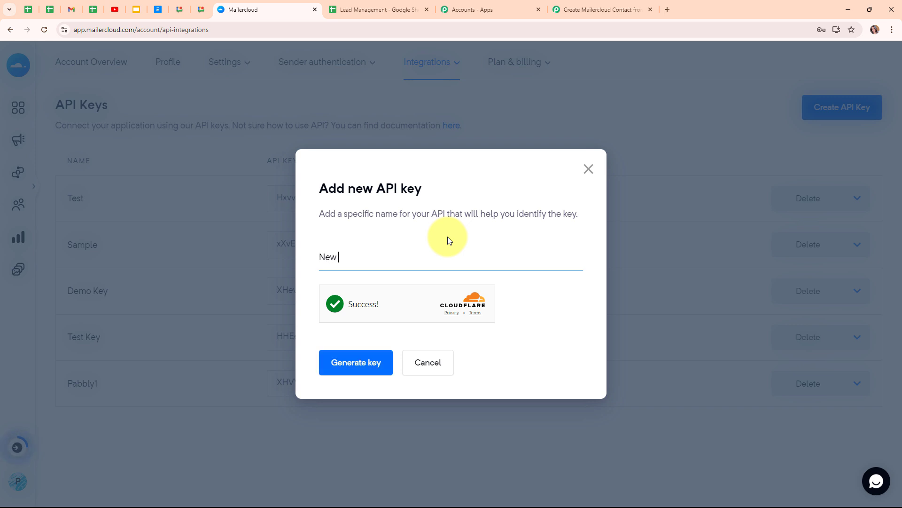
pyautogui.write('Leads')
pyautogui.click(356, 371)
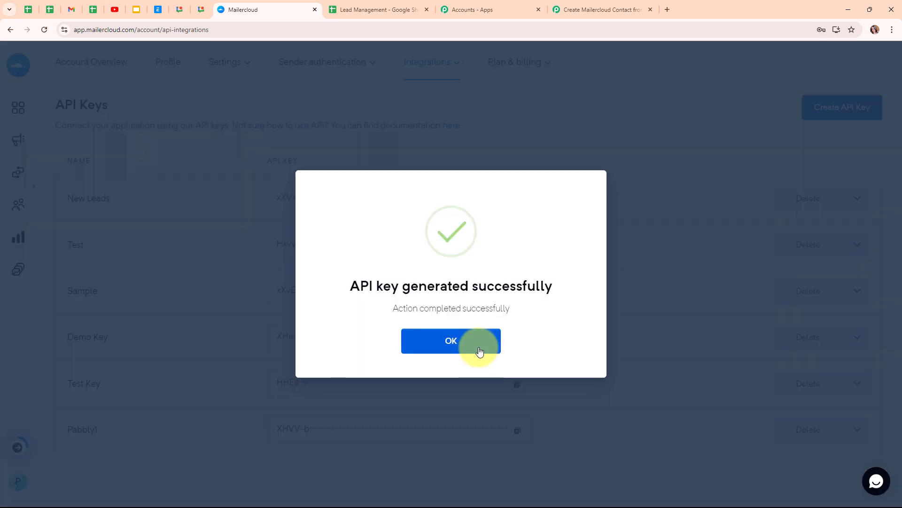
pyautogui.click(479, 351)
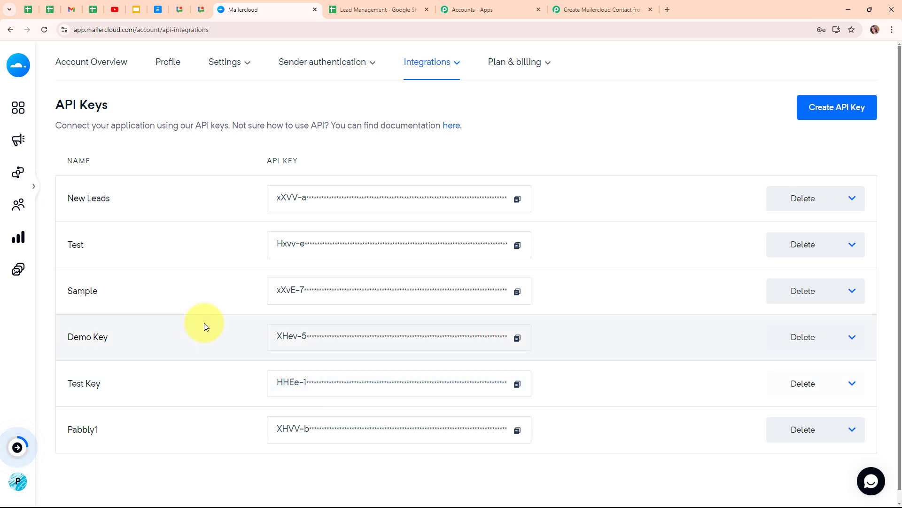
pyautogui.click(517, 199)
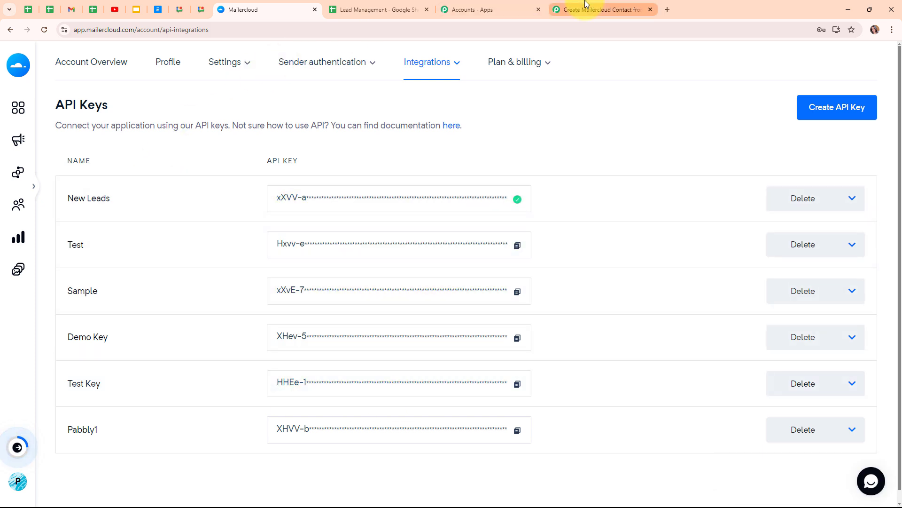
pyautogui.click(588, 17)
# - Paste the copied API key into the connection, save it, then view Mailercloud's contact lists
pyautogui.click(426, 339)
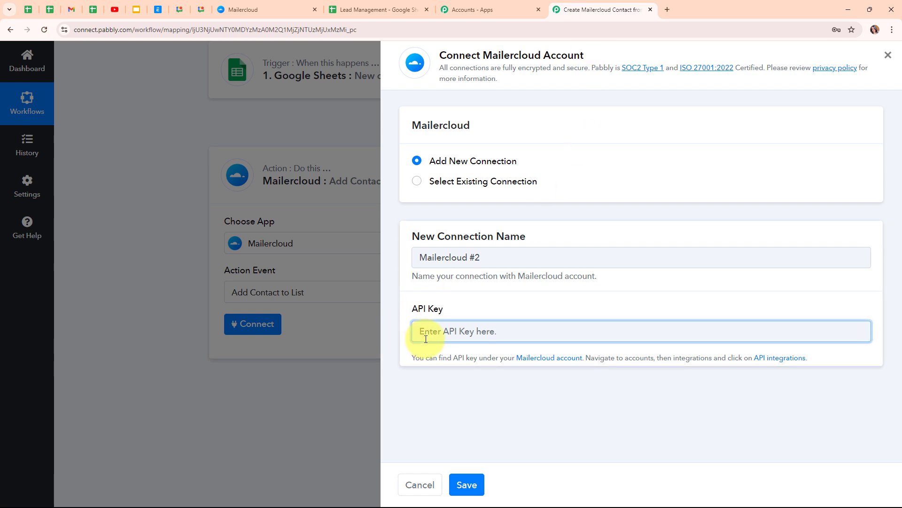
pyautogui.hotkey('ctrl', 'v')
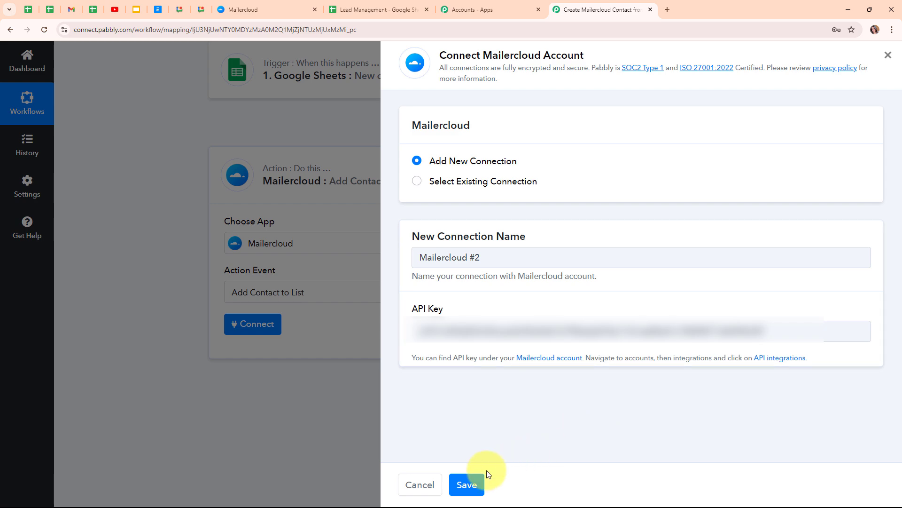
pyautogui.click(468, 487)
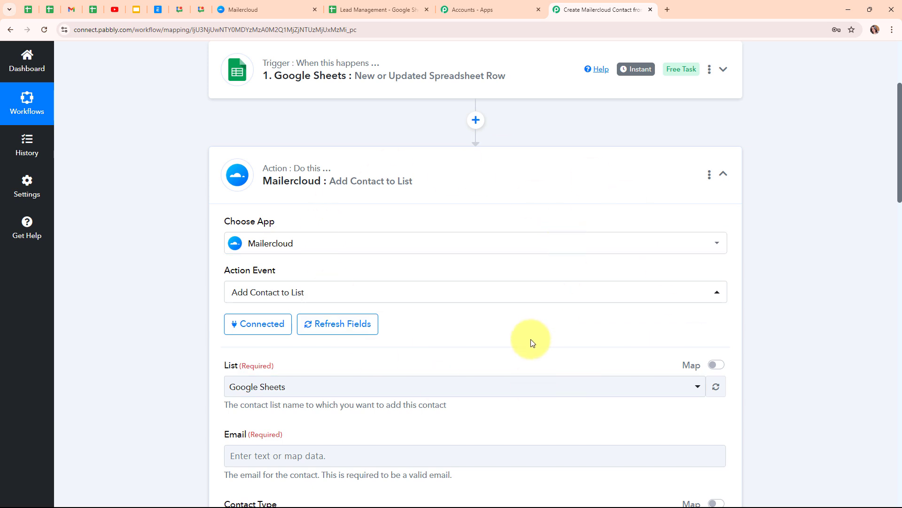
pyautogui.scroll(-4, 531, 342)
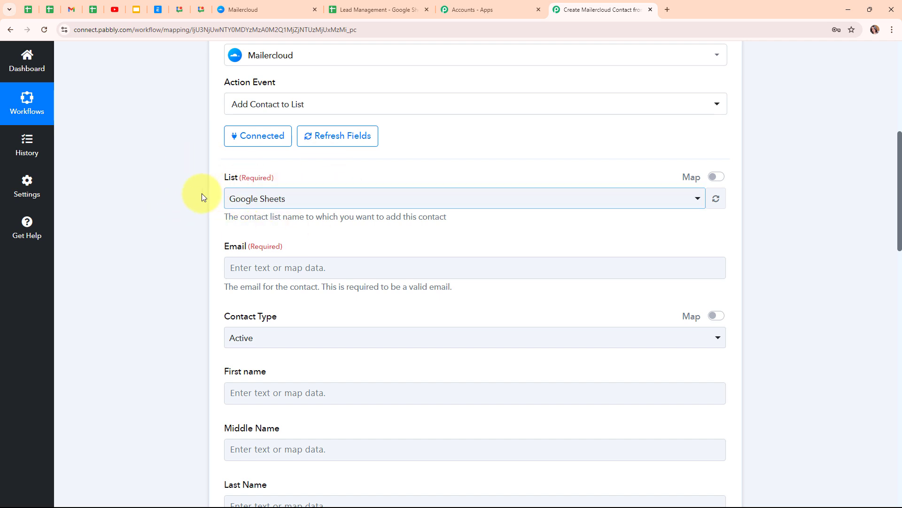
pyautogui.click(254, 9)
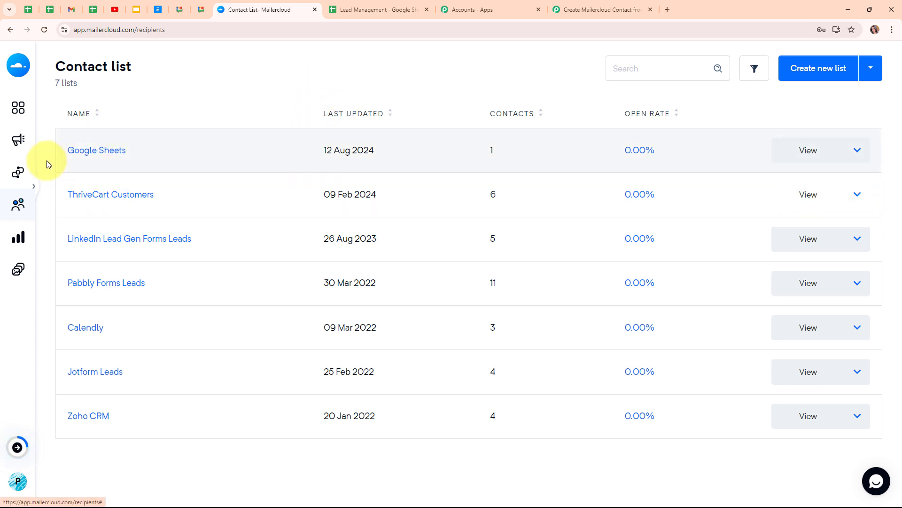
# - Reselect Google Sheets in the List dropdown and focus the empty Email field
pyautogui.click(616, 11)
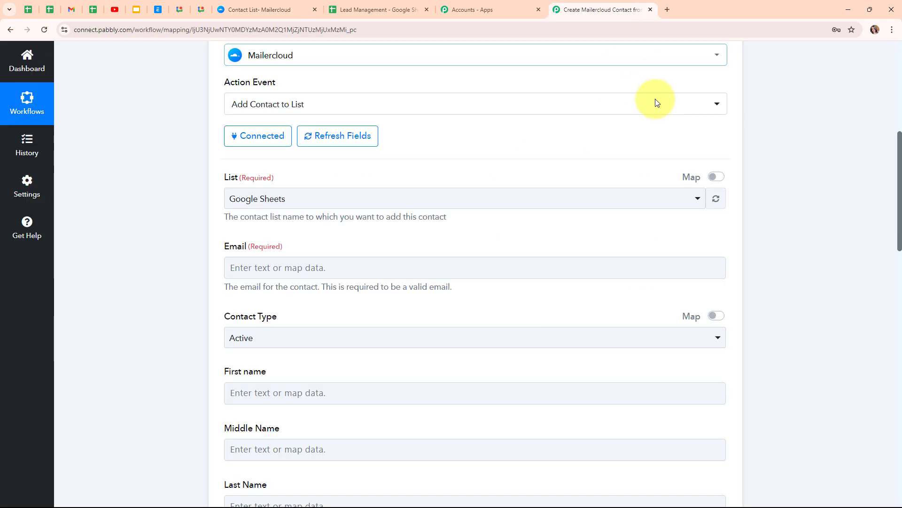
pyautogui.click(283, 204)
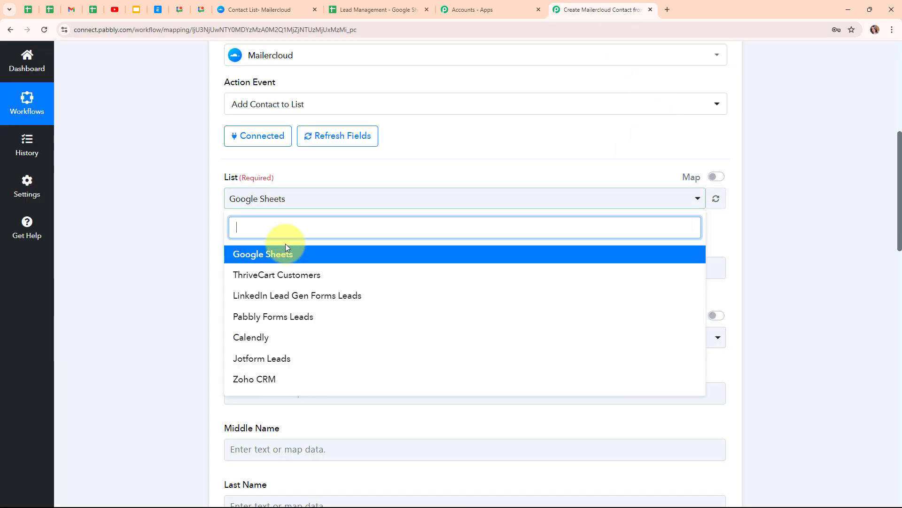
pyautogui.click(288, 255)
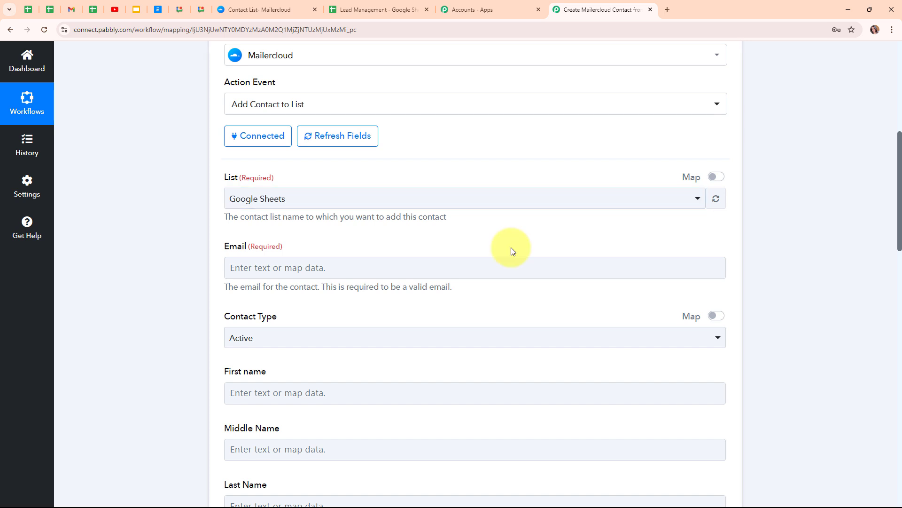
pyautogui.scroll(-2, 511, 248)
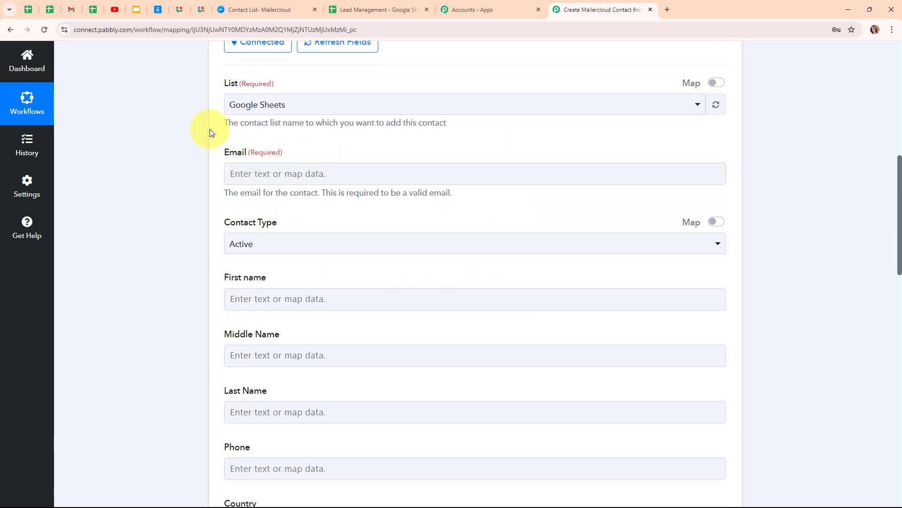
pyautogui.click(234, 175)
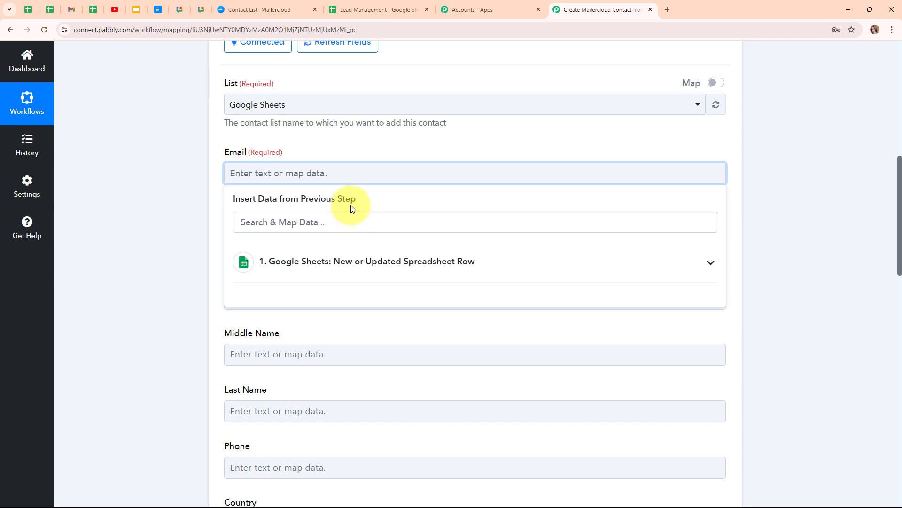
# - Map the sheet's Email into Email and keep Active as the contact type
pyautogui.click(476, 271)
pyautogui.scroll(-3, 459, 456)
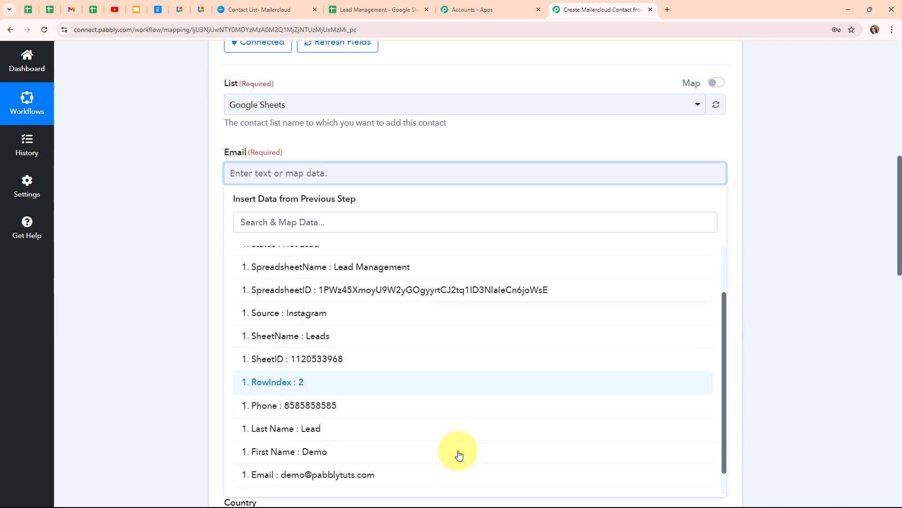
pyautogui.click(342, 466)
pyautogui.click(131, 359)
pyautogui.scroll(-2, 323, 171)
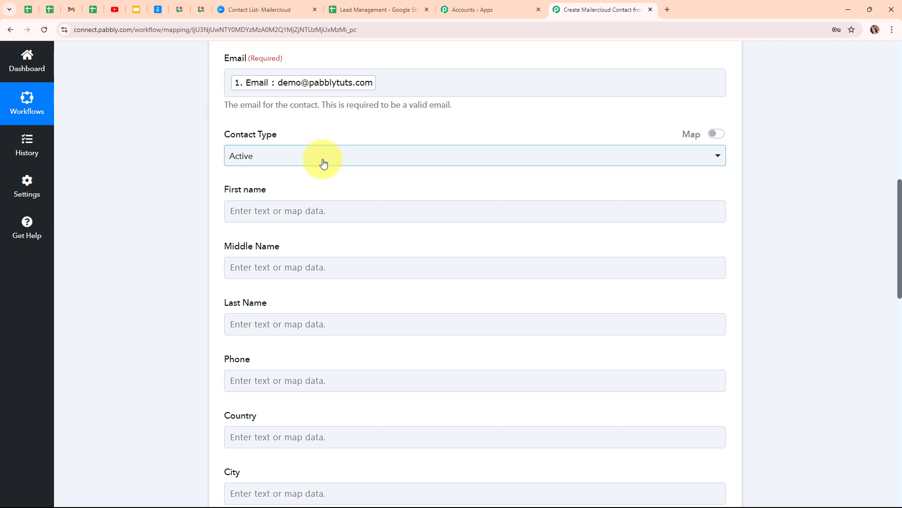
pyautogui.click(324, 163)
pyautogui.click(327, 217)
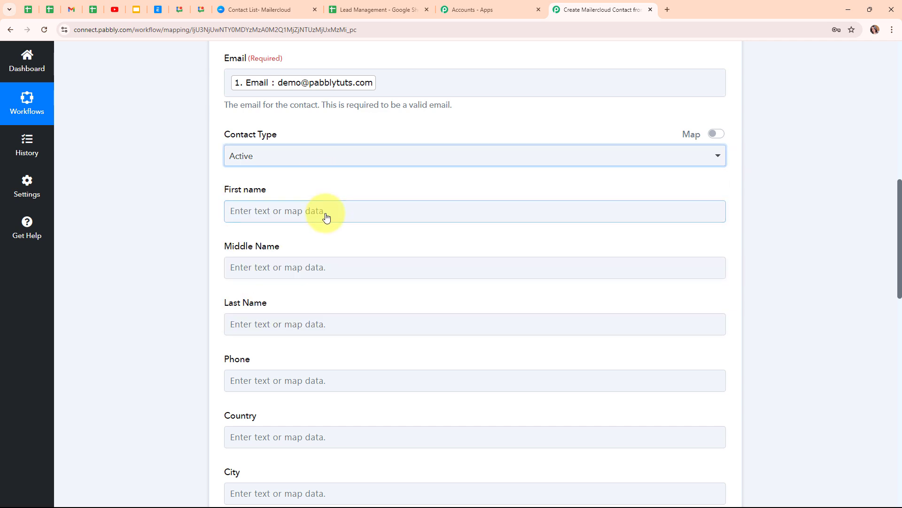
# - Map the sheet's First Name and Last Name into the matching fields
pyautogui.click(273, 207)
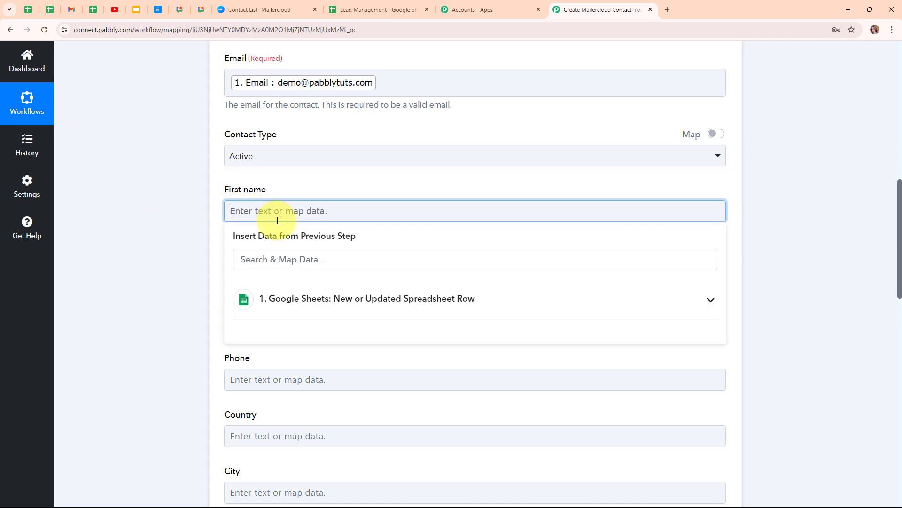
pyautogui.click(282, 299)
pyautogui.scroll(-2, 329, 376)
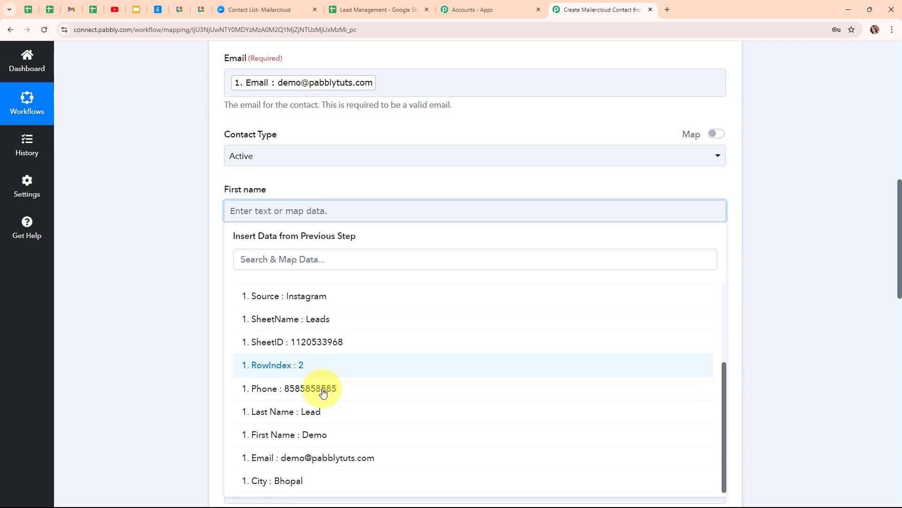
pyautogui.click(322, 434)
pyautogui.click(161, 396)
pyautogui.scroll(-2, 319, 238)
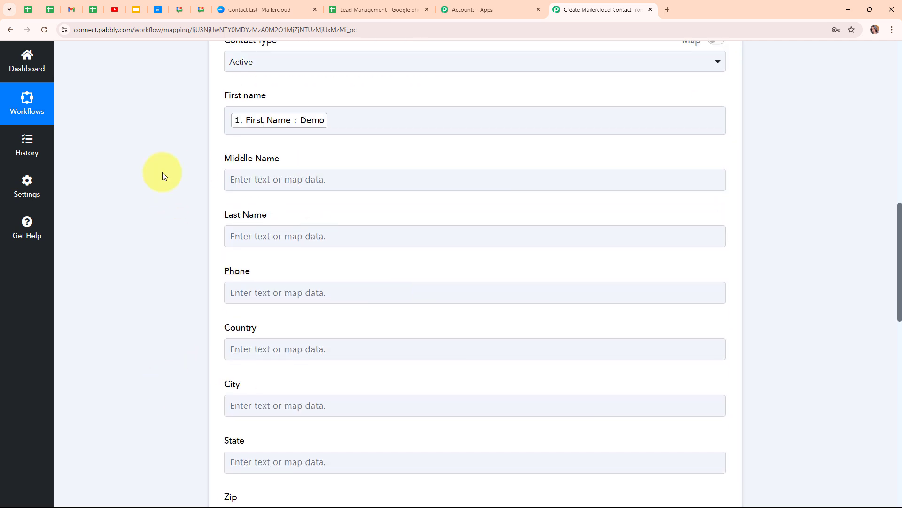
pyautogui.click(317, 177)
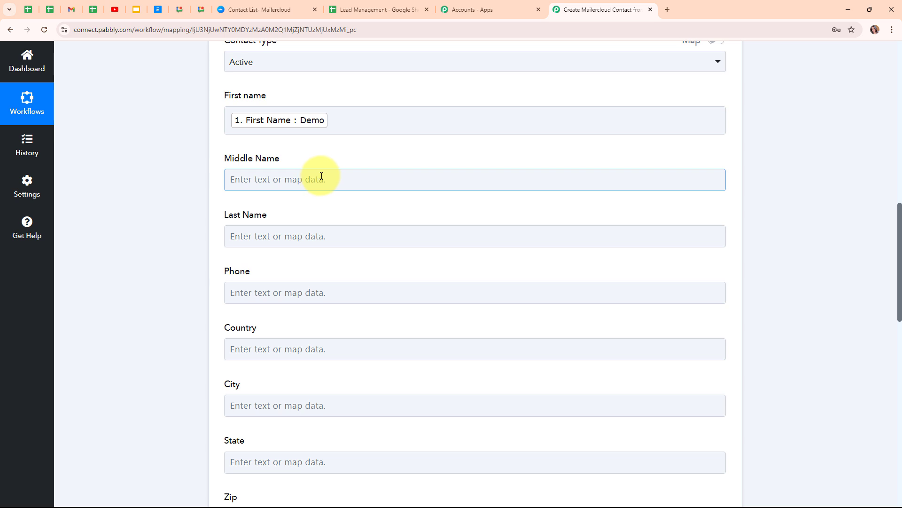
pyautogui.click(237, 237)
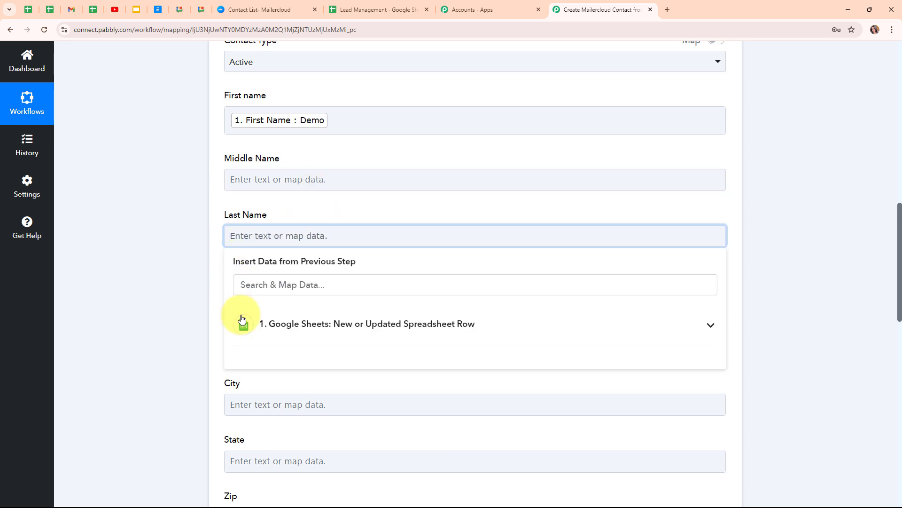
pyautogui.click(349, 322)
pyautogui.scroll(-3, 403, 425)
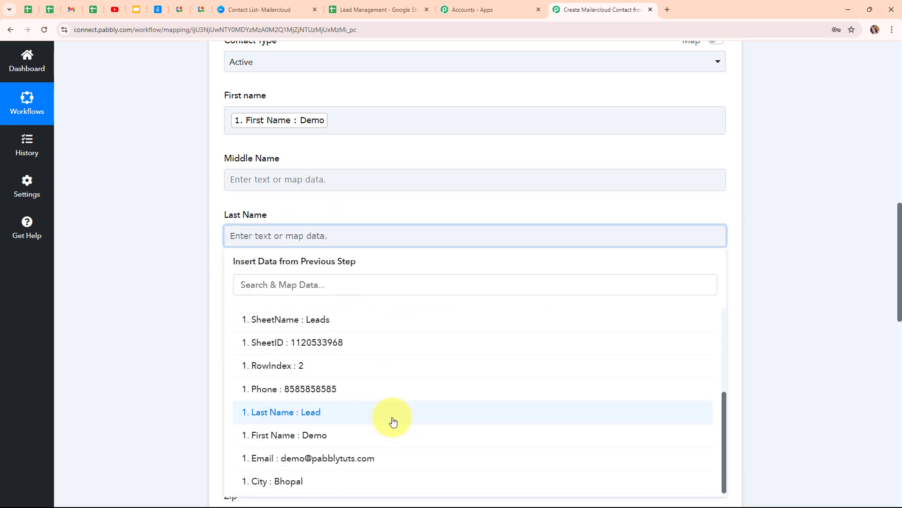
pyautogui.click(393, 416)
pyautogui.scroll(-3, 217, 282)
# - Map the sheet's Phone and City (Bhopal) into the Phone and City fields
pyautogui.click(238, 153)
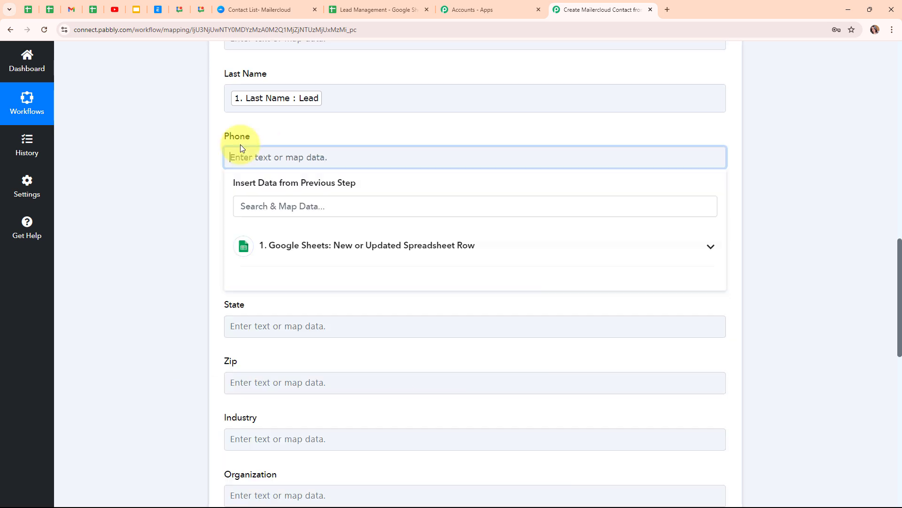
pyautogui.click(433, 258)
pyautogui.scroll(-2, 397, 345)
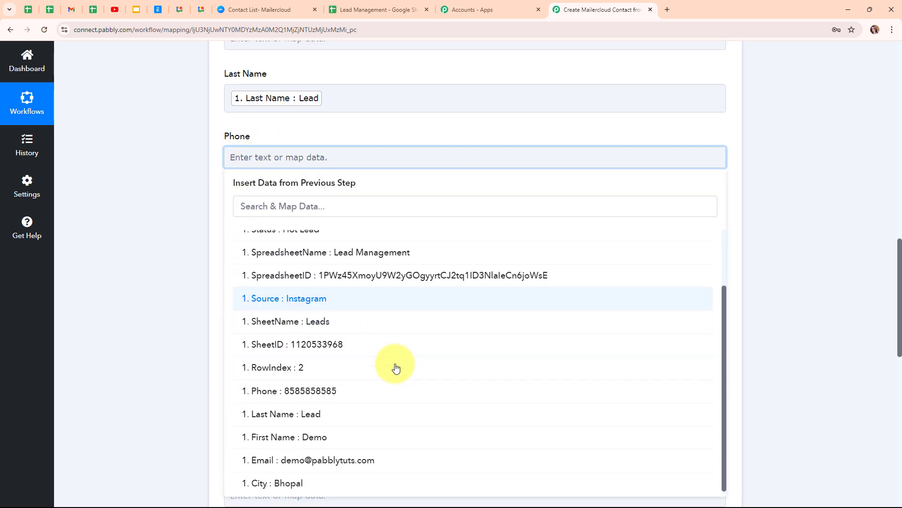
pyautogui.click(388, 394)
pyautogui.scroll(-3, 379, 217)
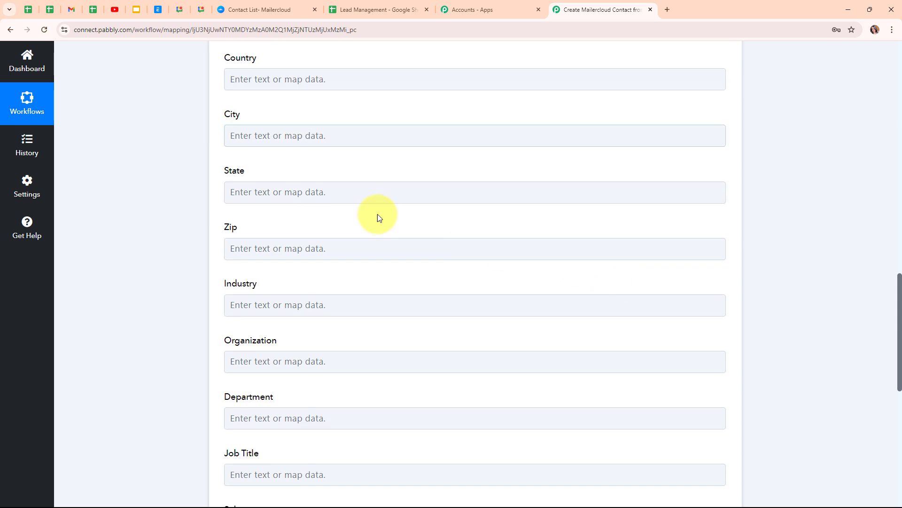
pyautogui.click(288, 76)
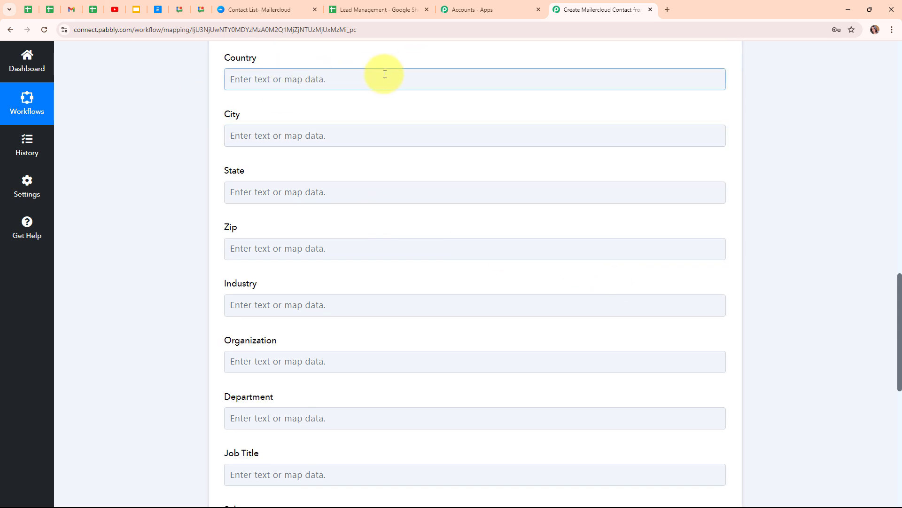
pyautogui.click(269, 135)
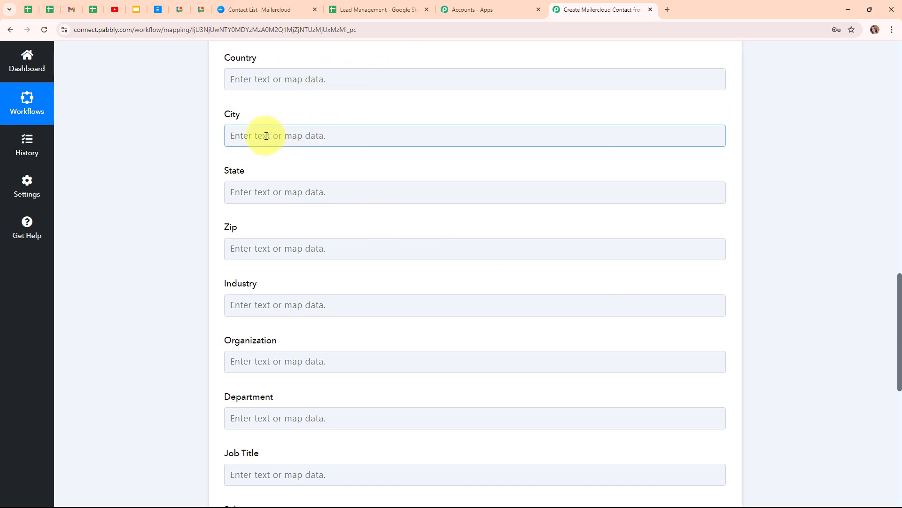
pyautogui.click(266, 136)
pyautogui.click(292, 235)
pyautogui.scroll(-1, 340, 373)
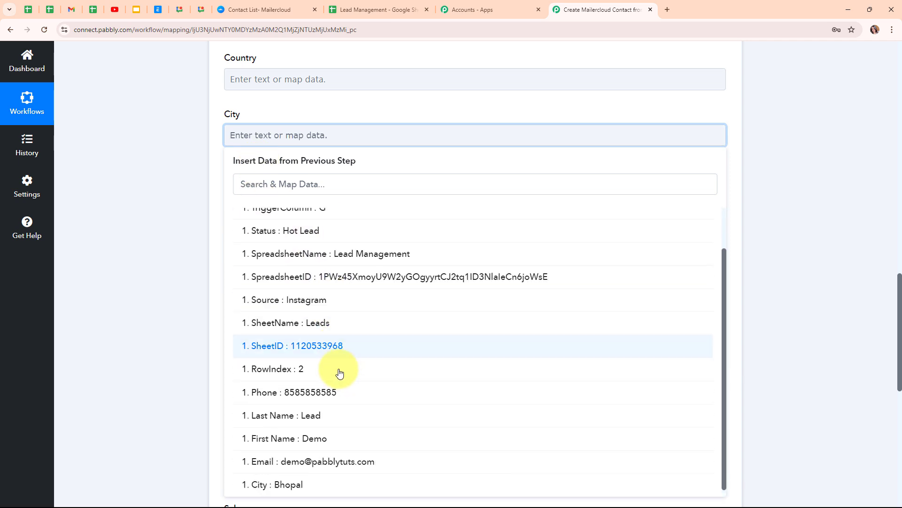
pyautogui.click(282, 484)
pyautogui.scroll(-2, 629, 252)
# - Map '1. Source : Instagram' into the Lead Source field
pyautogui.click(238, 99)
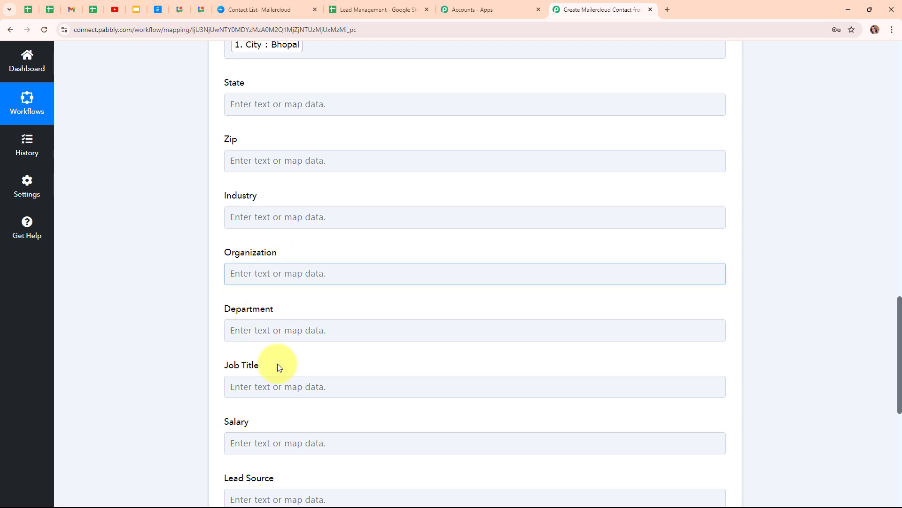
pyautogui.click(517, 323)
pyautogui.scroll(-5, 517, 322)
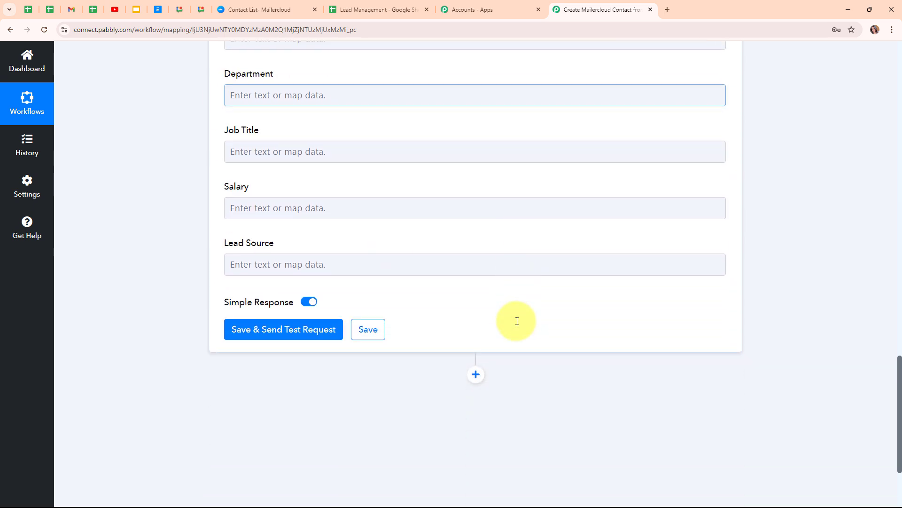
pyautogui.click(239, 265)
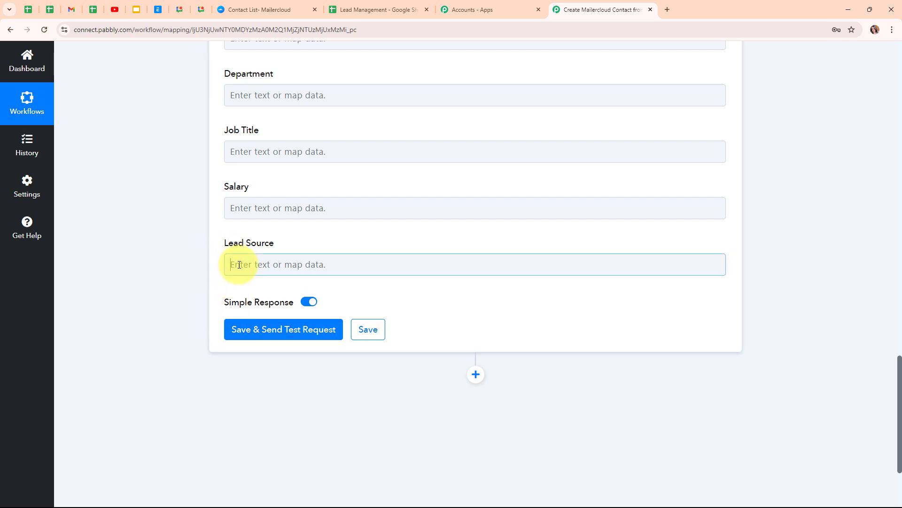
pyautogui.click(364, 355)
pyautogui.scroll(-4, 393, 439)
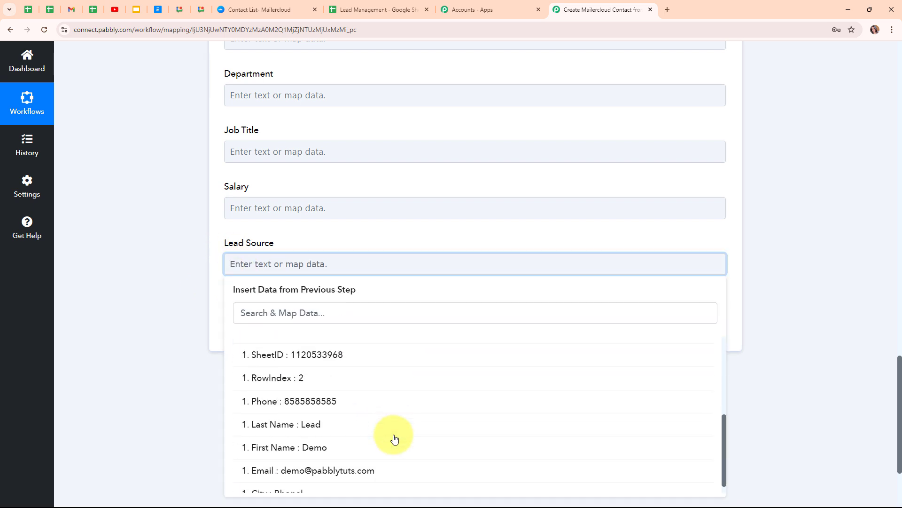
pyautogui.scroll(3, 393, 439)
pyautogui.click(329, 440)
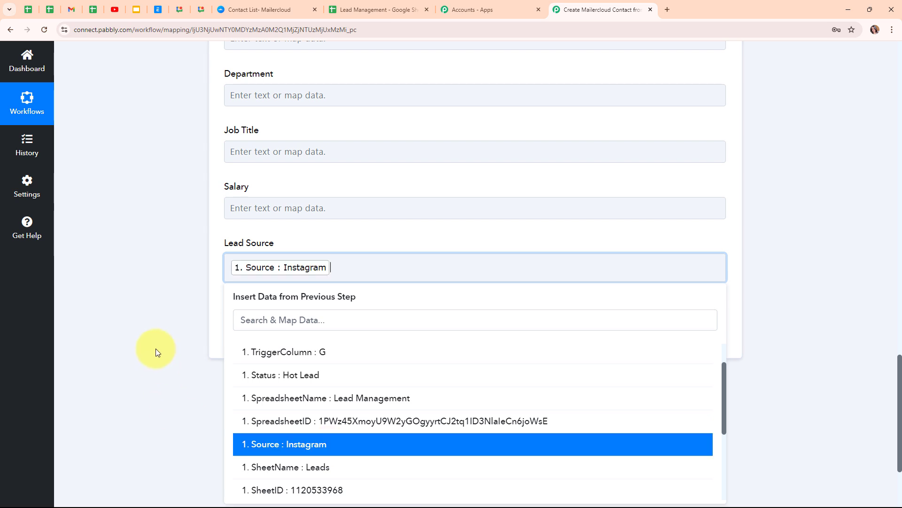
pyautogui.click(156, 348)
pyautogui.scroll(5, 588, 297)
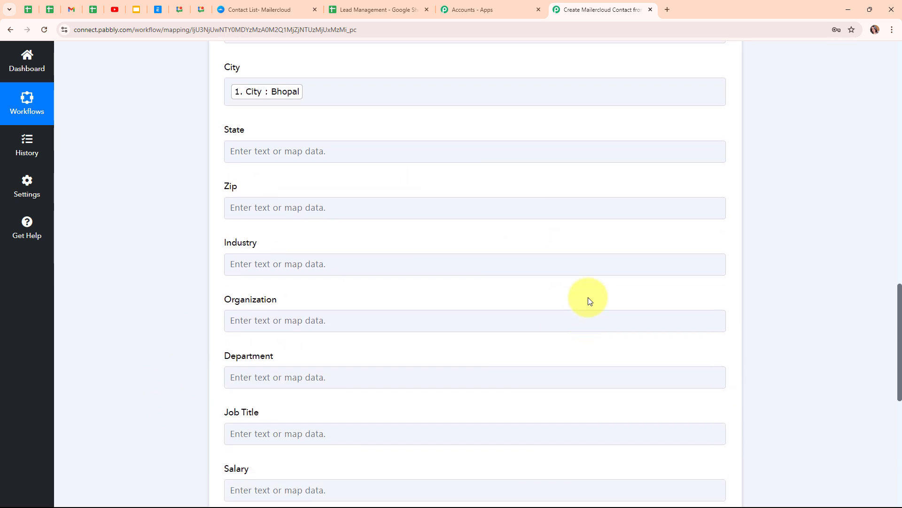
pyautogui.scroll(-5, 588, 297)
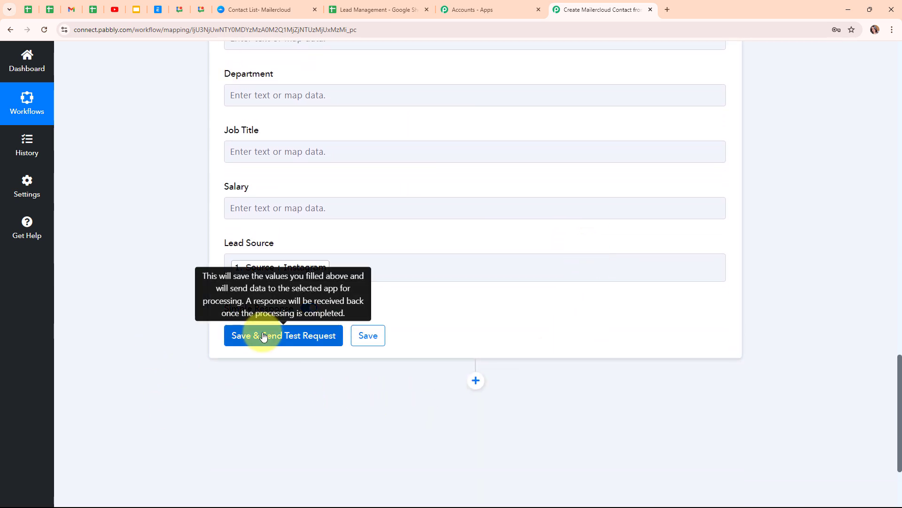
# - Save and test the Mailercloud step, confirm the returned contact Id, and collapse it
pyautogui.click(263, 336)
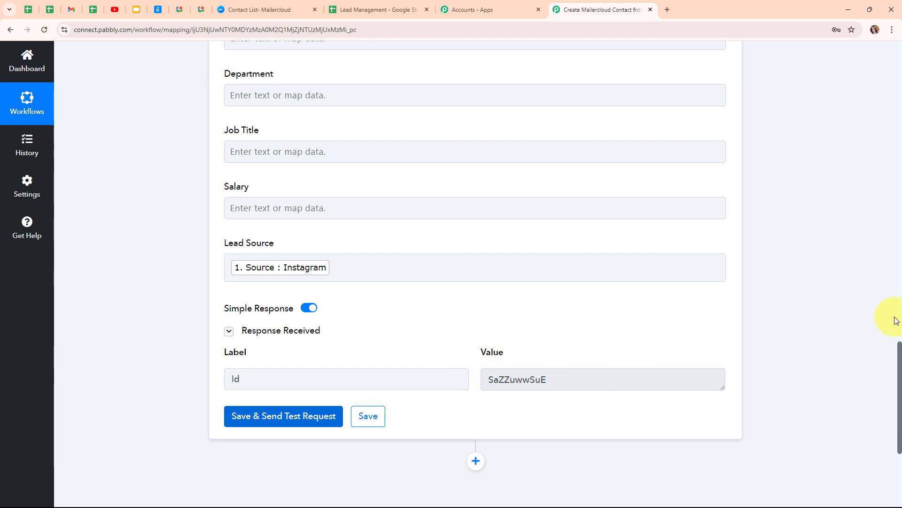
pyautogui.scroll(15, 745, 339)
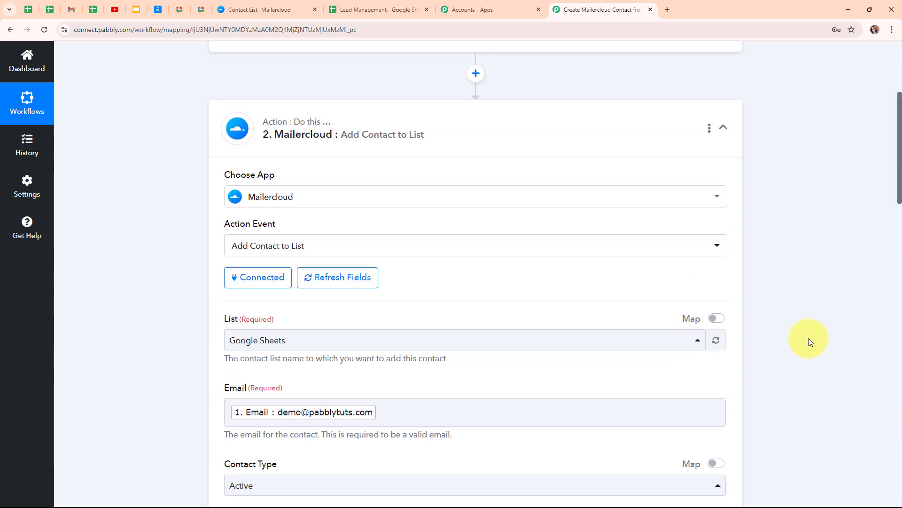
pyautogui.scroll(5, 809, 338)
pyautogui.click(723, 338)
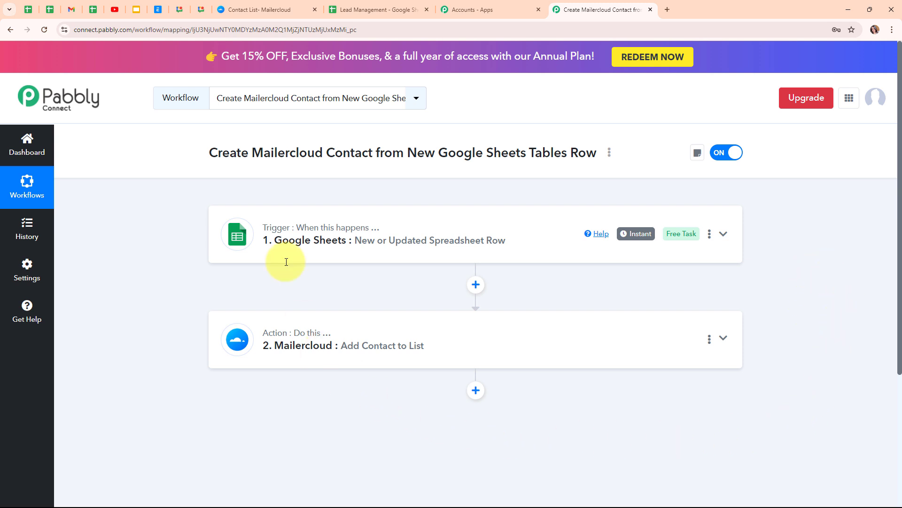
# - Open the demo contact in Mailercloud's Google Sheets list, then return to Pabbly Connect
pyautogui.click(249, 10)
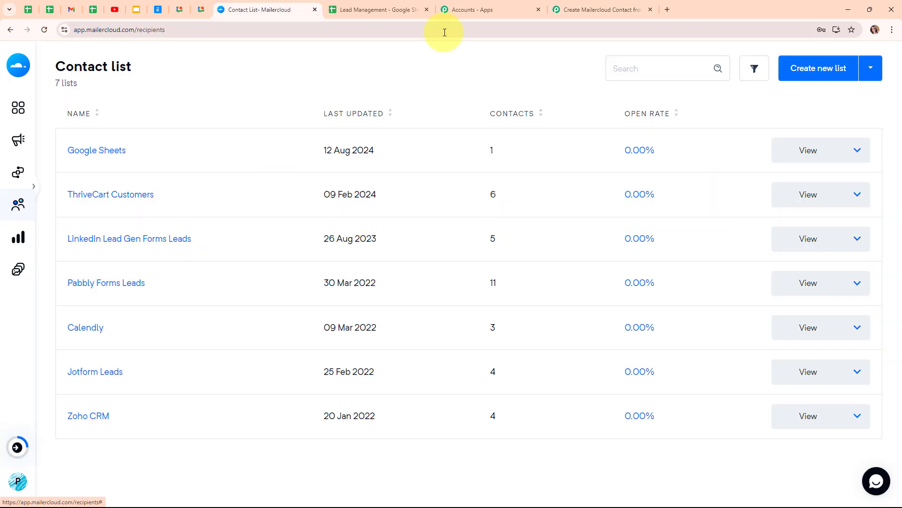
pyautogui.click(112, 154)
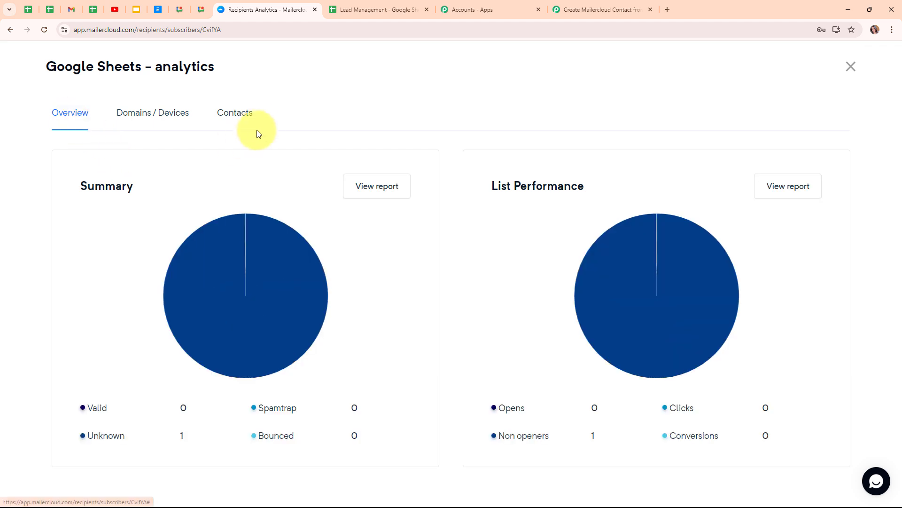
pyautogui.click(237, 117)
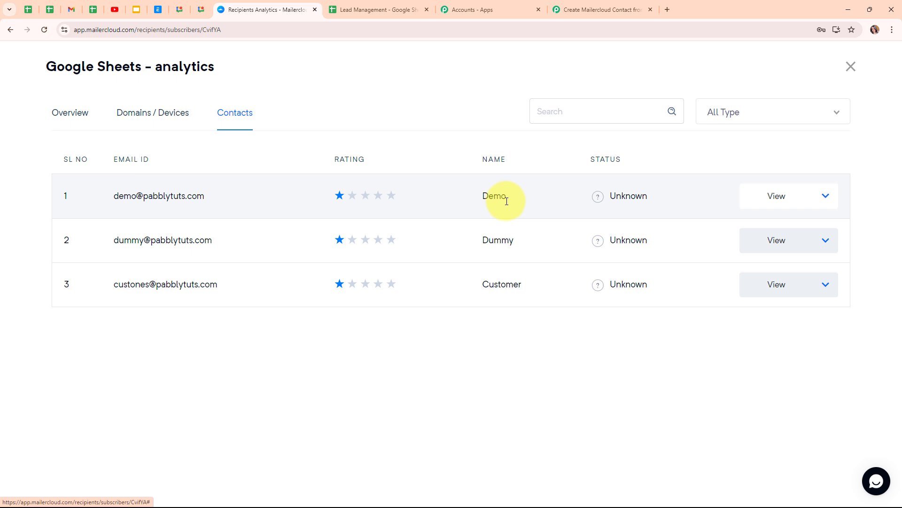
pyautogui.click(173, 196)
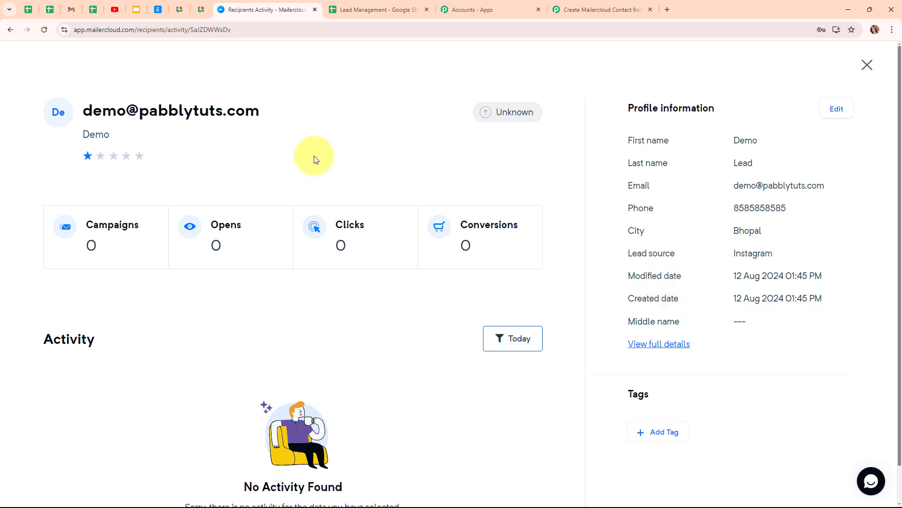
pyautogui.click(574, 4)
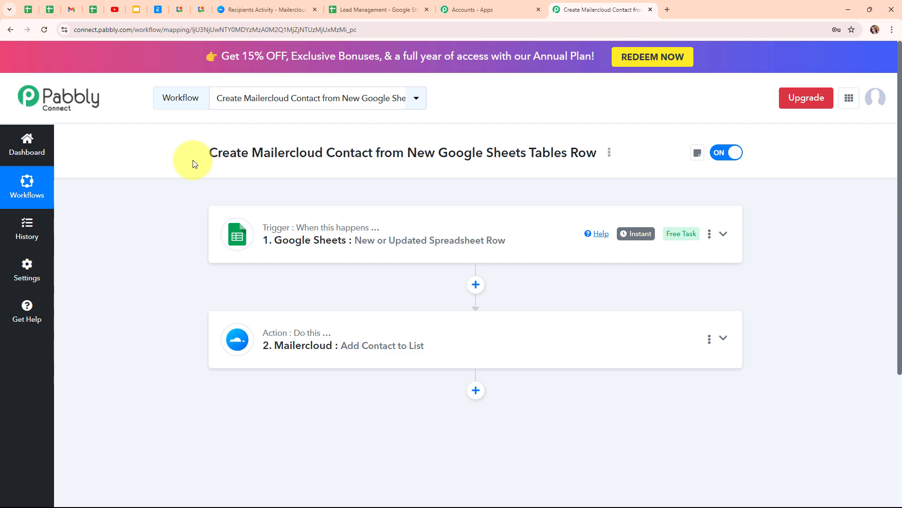
# - In the Lead Management sheet, enter first name Test, last name Lead and city Bhopal in row 3
pyautogui.click(380, 6)
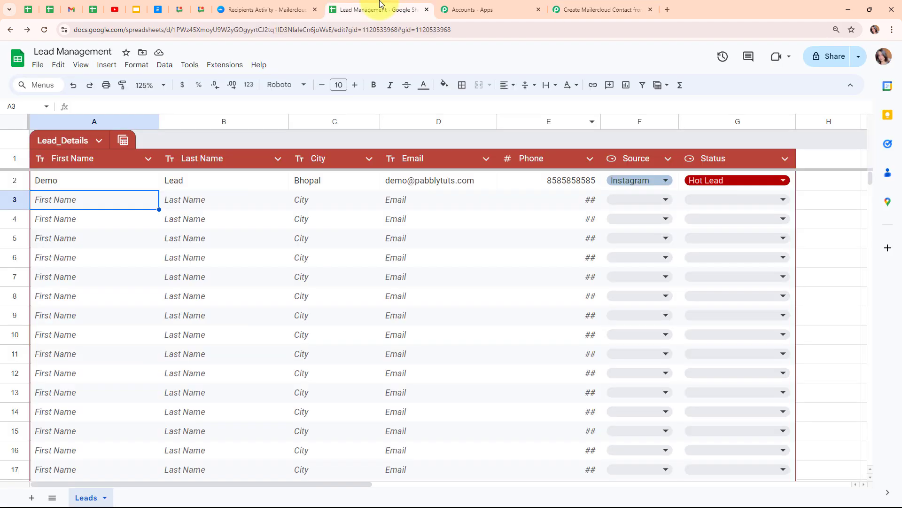
pyautogui.doubleClick(115, 199)
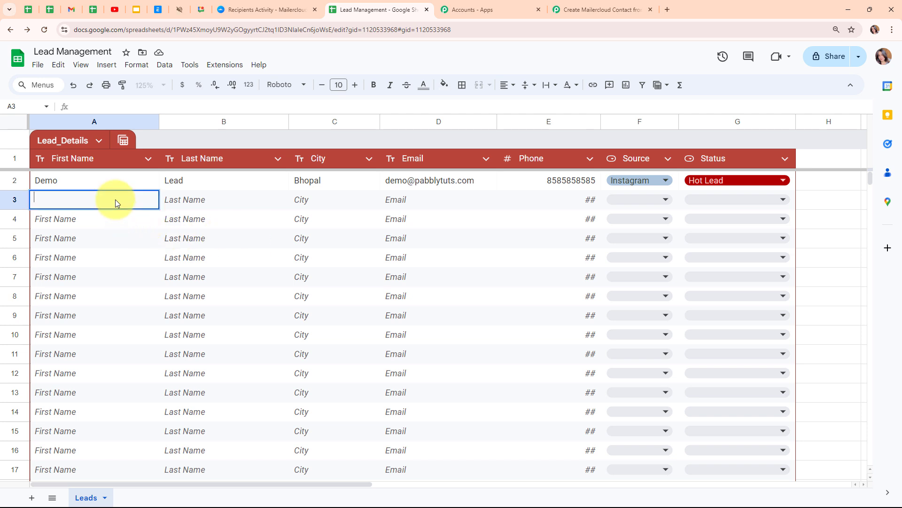
pyautogui.write('Test')
pyautogui.doubleClick(244, 207)
pyautogui.write('Lead')
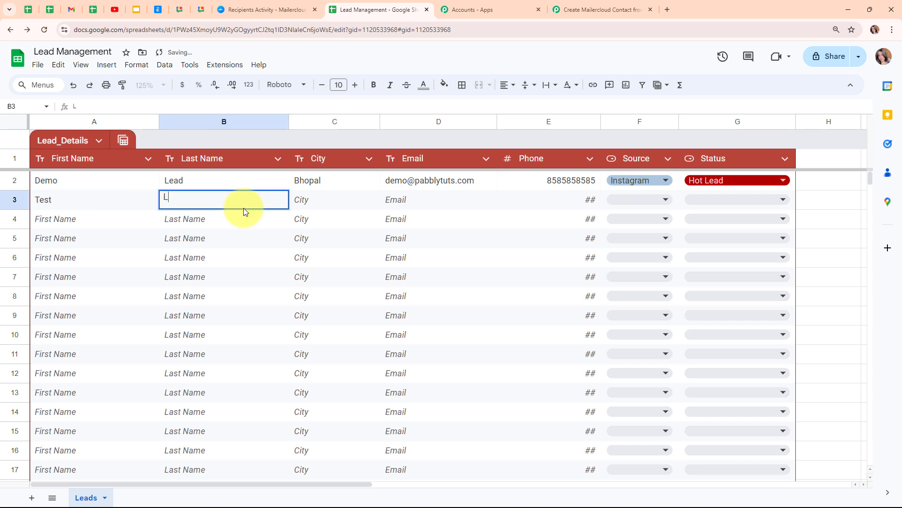
pyautogui.doubleClick(339, 199)
pyautogui.press('BackSpace')
pyautogui.write('B')
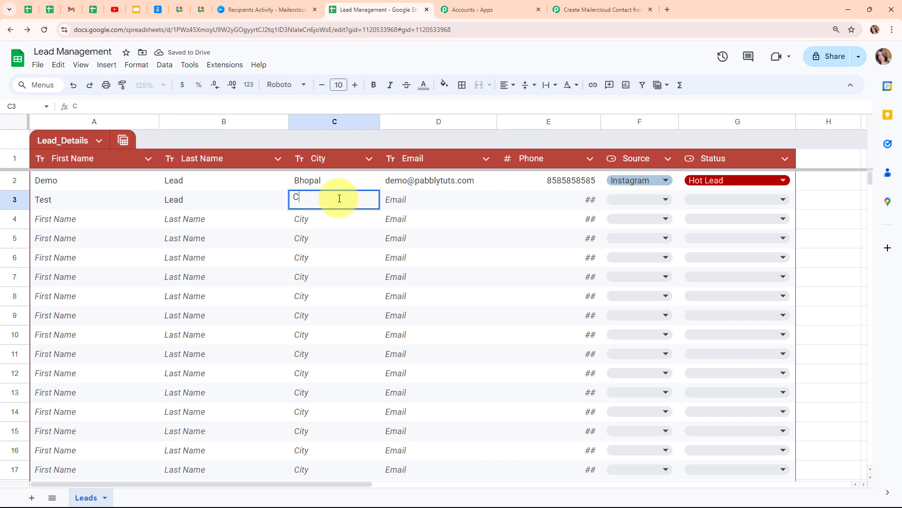
# - Fill in the lead's email address and phone number in row 3
pyautogui.click(442, 193)
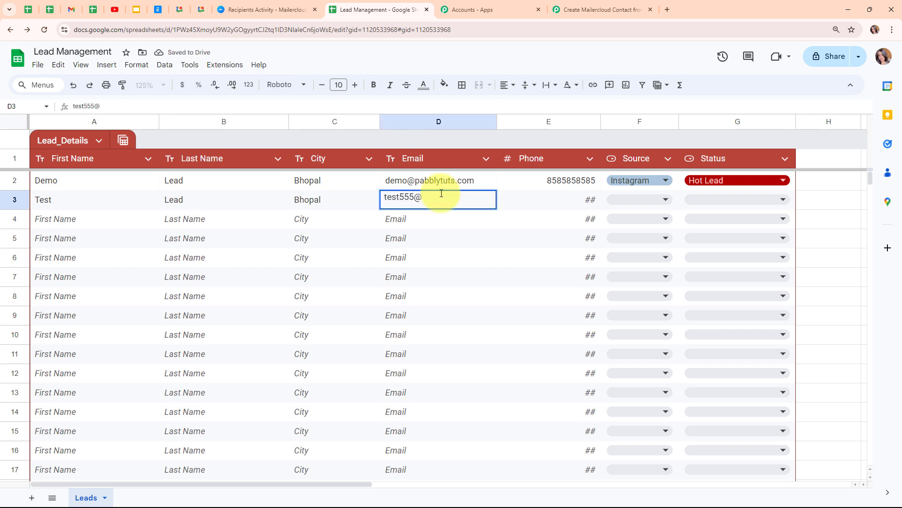
pyautogui.click(534, 202)
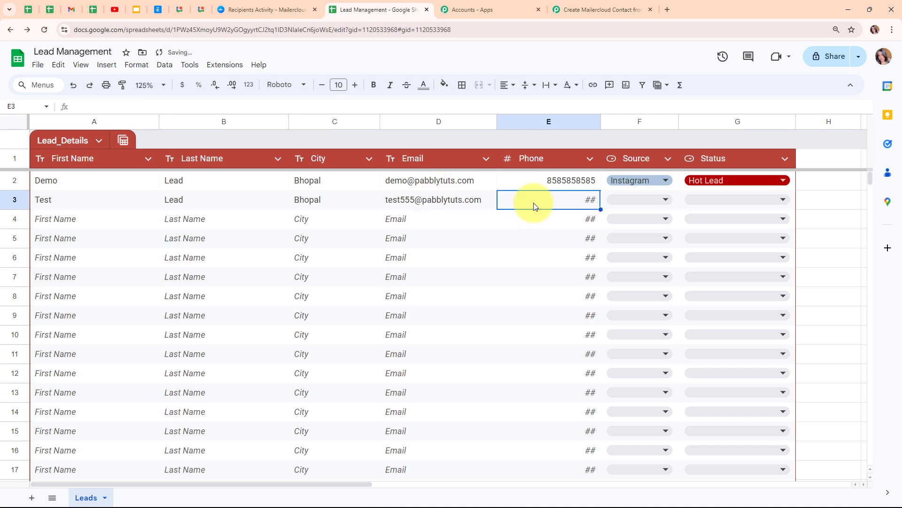
pyautogui.doubleClick(534, 202)
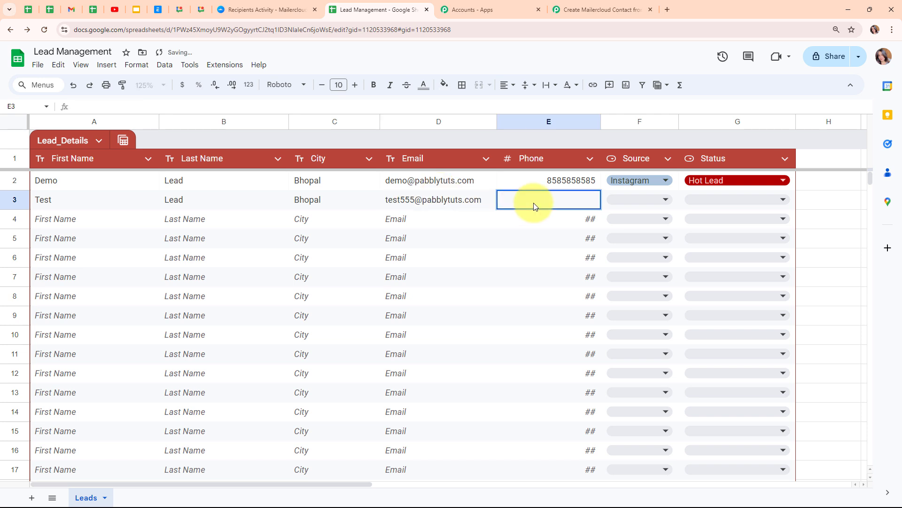
pyautogui.write('7777777777')
# - Set row 3's Source to Facebook and Status to Cold Lead
pyautogui.doubleClick(651, 203)
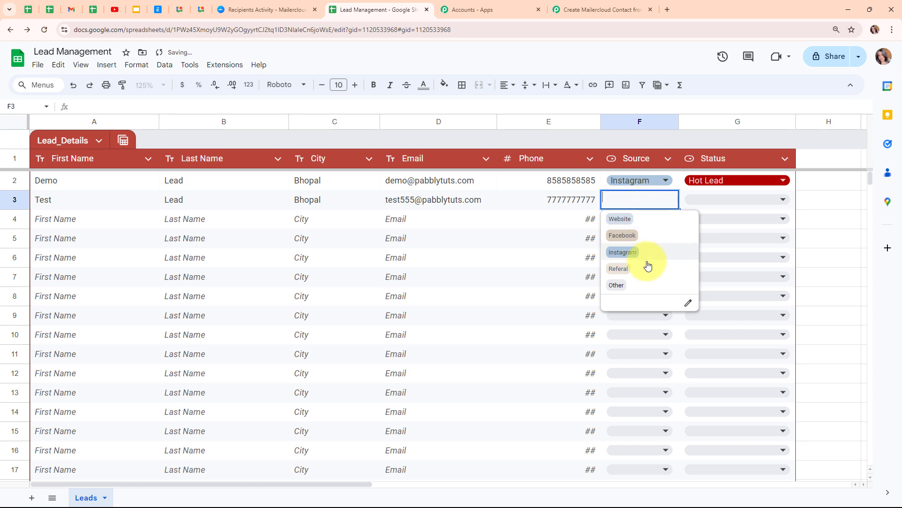
pyautogui.click(650, 235)
pyautogui.click(731, 203)
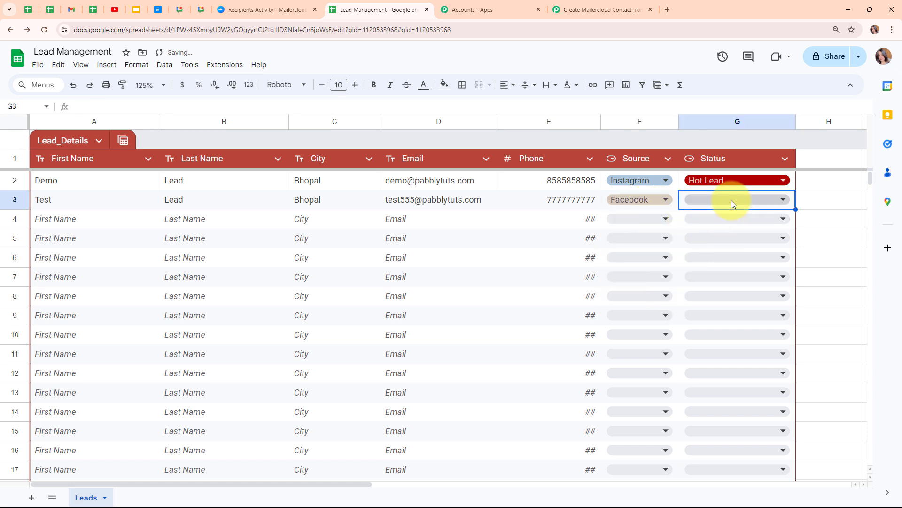
pyautogui.click(732, 200)
pyautogui.click(719, 234)
pyautogui.click(103, 224)
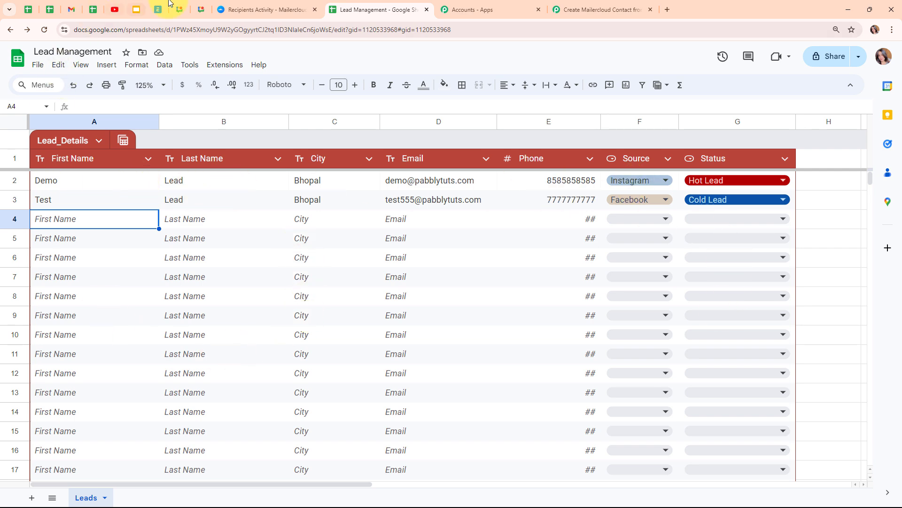
# - Open the new Test Lead contact in Mailercloud's Google Sheets list, then go back to the Pabbly workflow
pyautogui.click(243, 7)
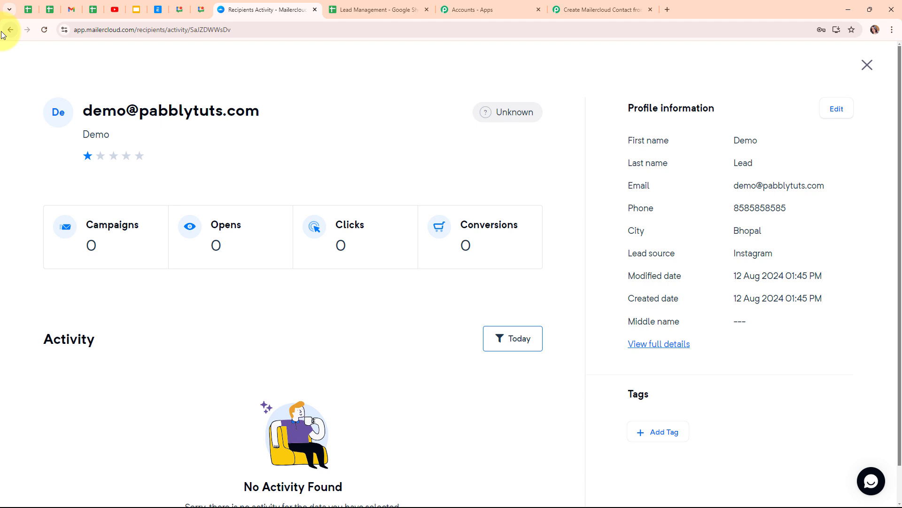
pyautogui.click(866, 65)
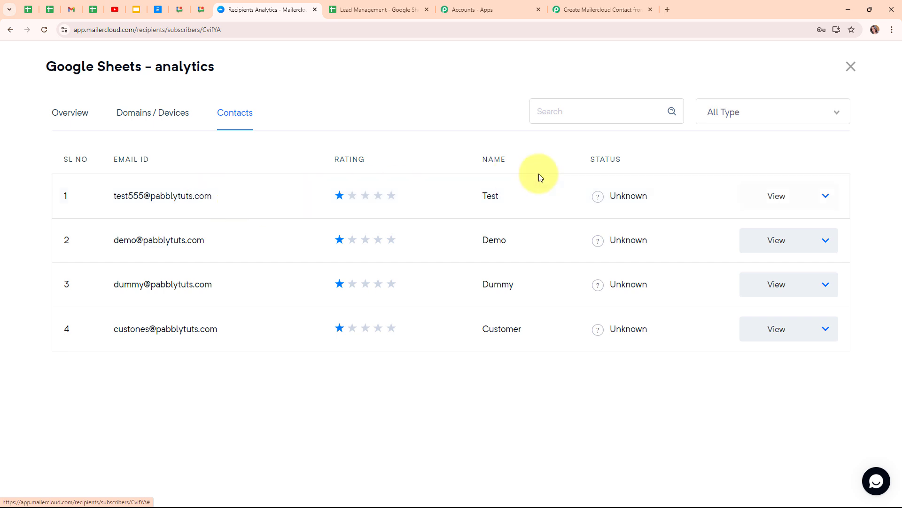
pyautogui.click(181, 196)
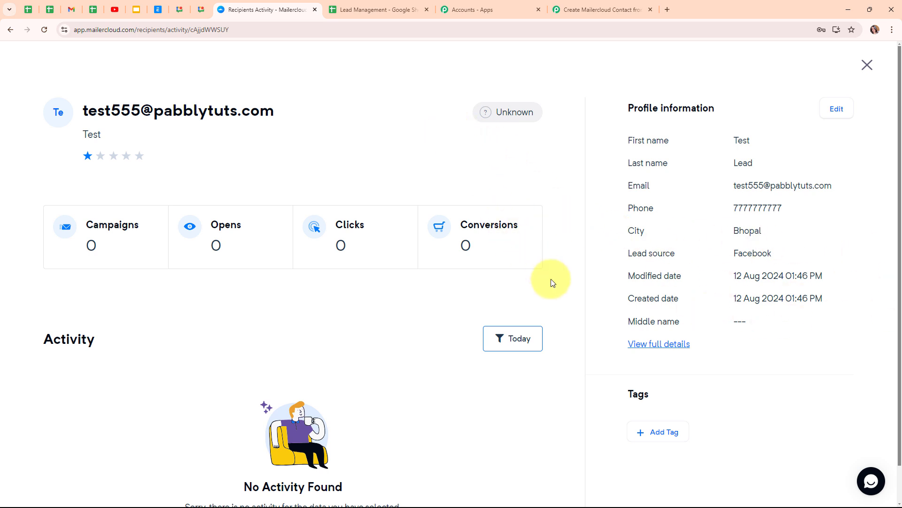
pyautogui.click(621, 3)
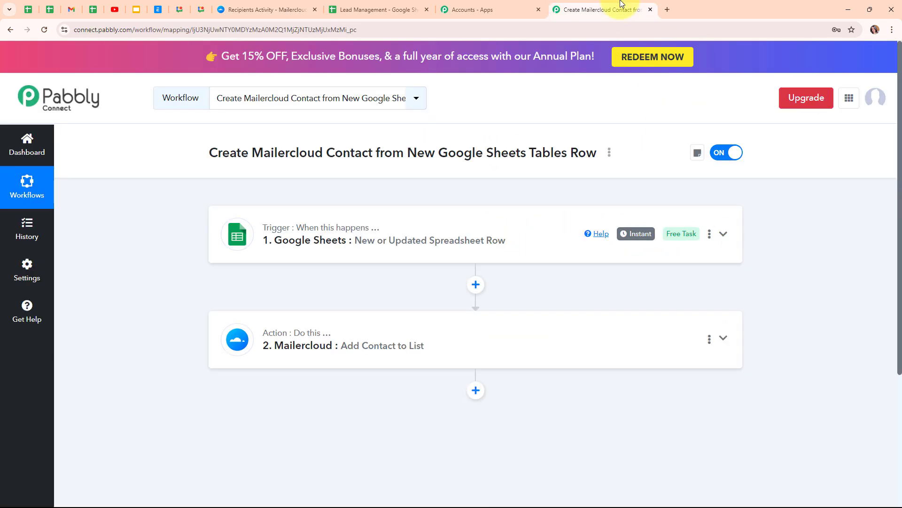